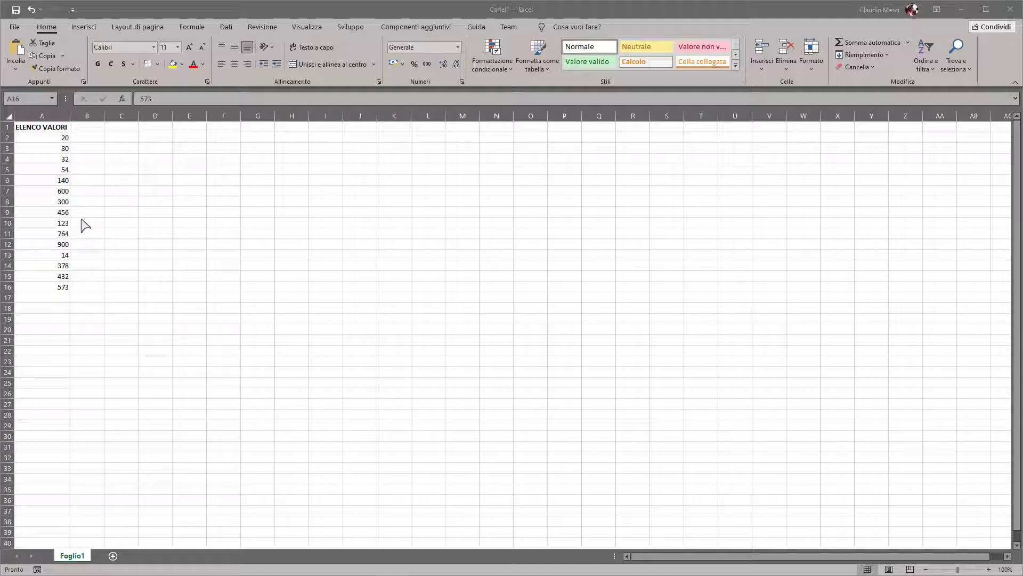
Step: Undo the 573 entry in A16 and select the values 20 to 432 in A2:A15
key("ctrl+z")
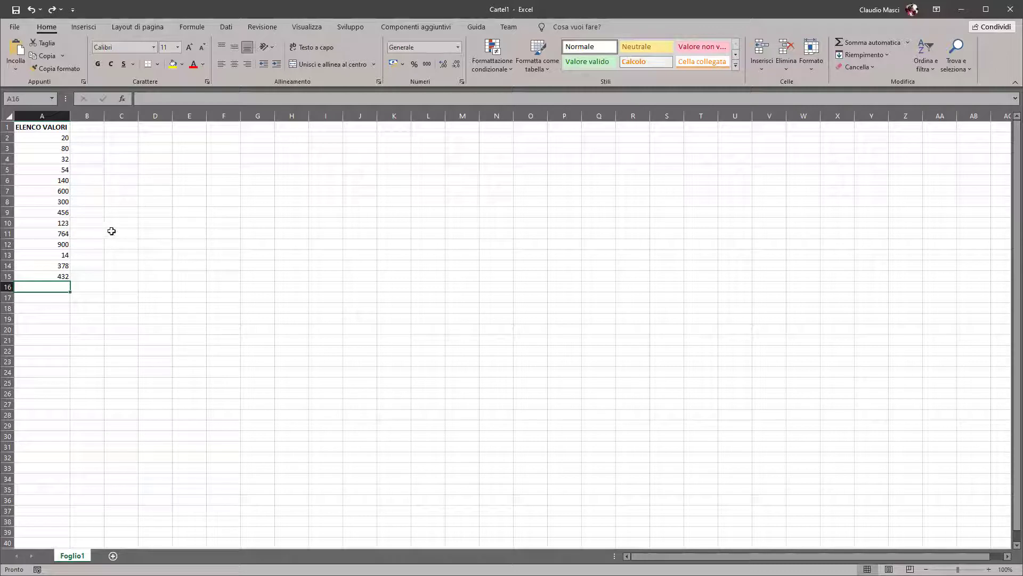
left_click_drag(51, 138, 50, 276)
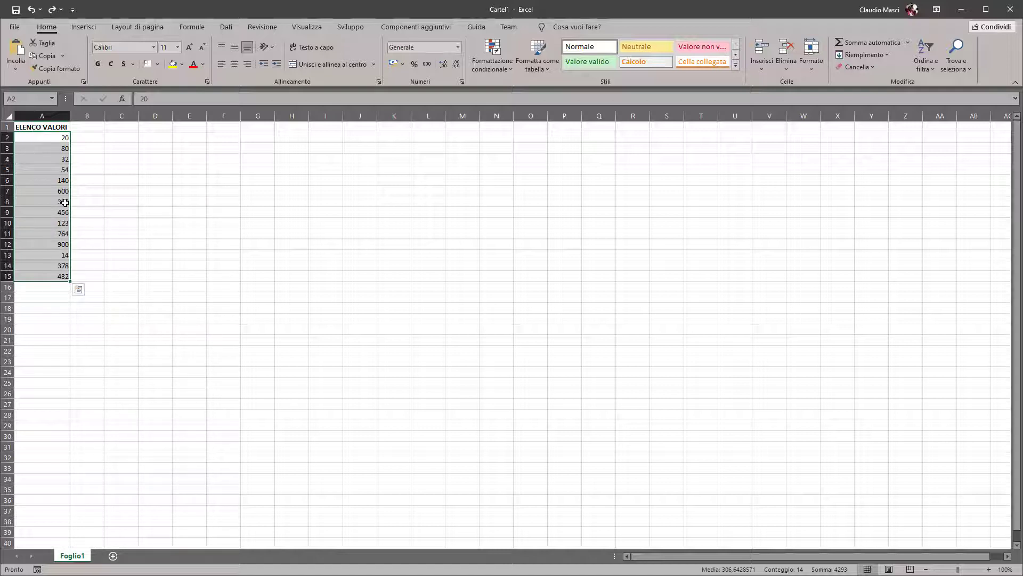
Step: Select column A from A2 downward and bring up the Top/Bottom conditional formatting rules
left_click(111, 148)
mouse_move(54, 138)
left_mouse_down()
mouse_move(33, 429)
mouse_move(41, 489)
left_mouse_up()
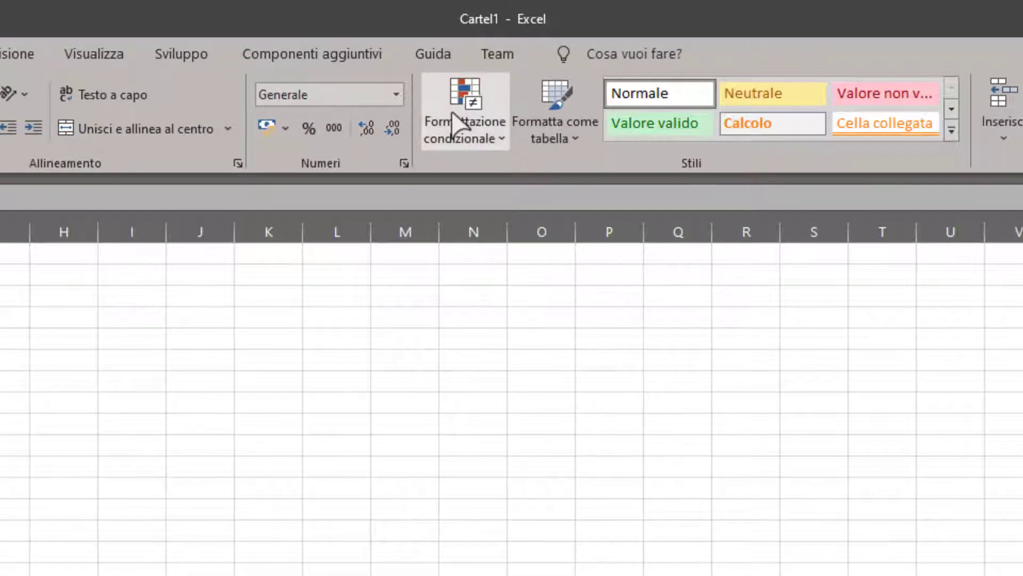
left_click(453, 123)
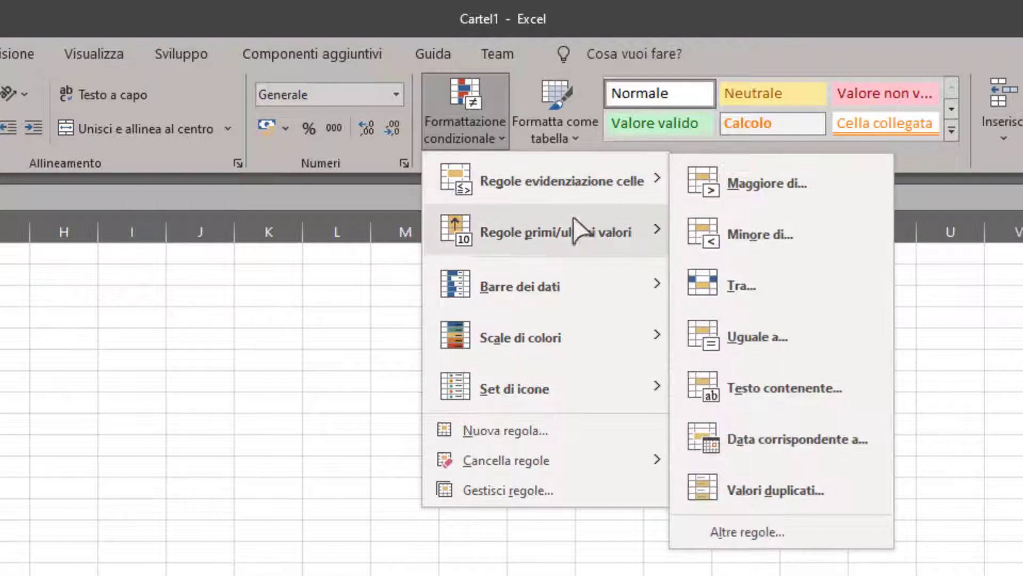
mouse_move(555, 232)
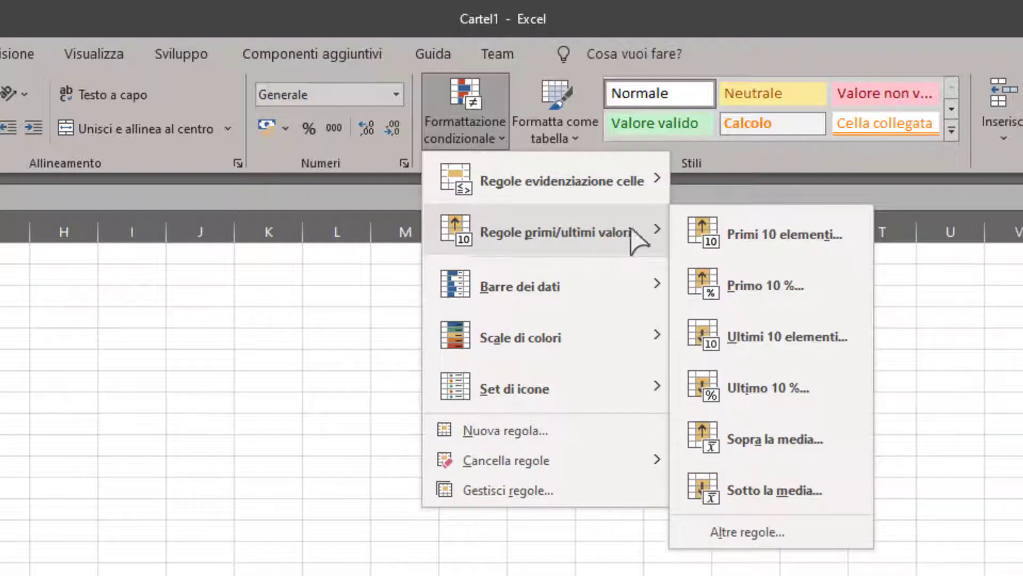
Step: Create a Primi 10 elementi rule limited to the top 1 value, using a custom format
left_click(792, 255)
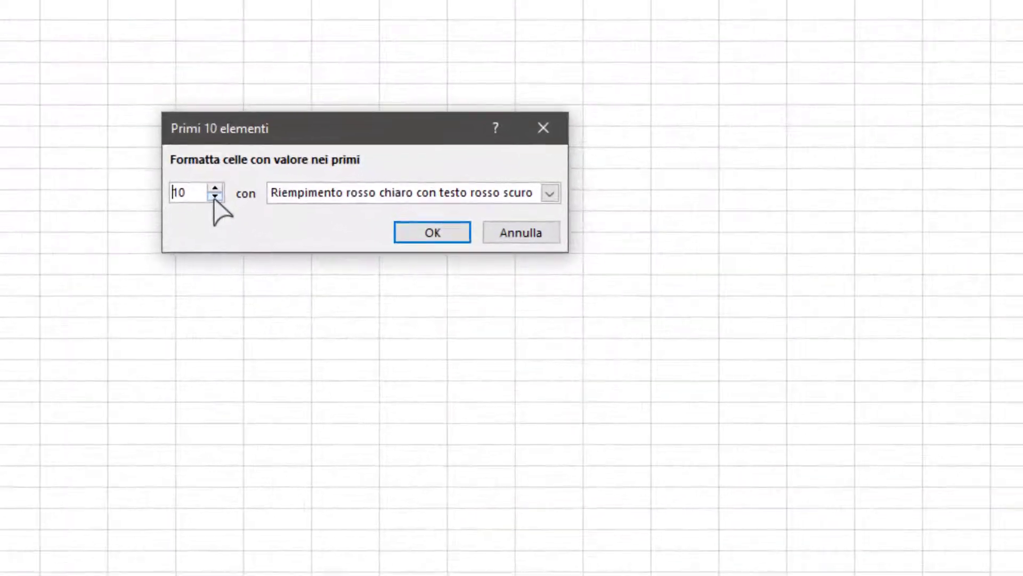
left_click(362, 243)
left_click(362, 242)
left_click(363, 243)
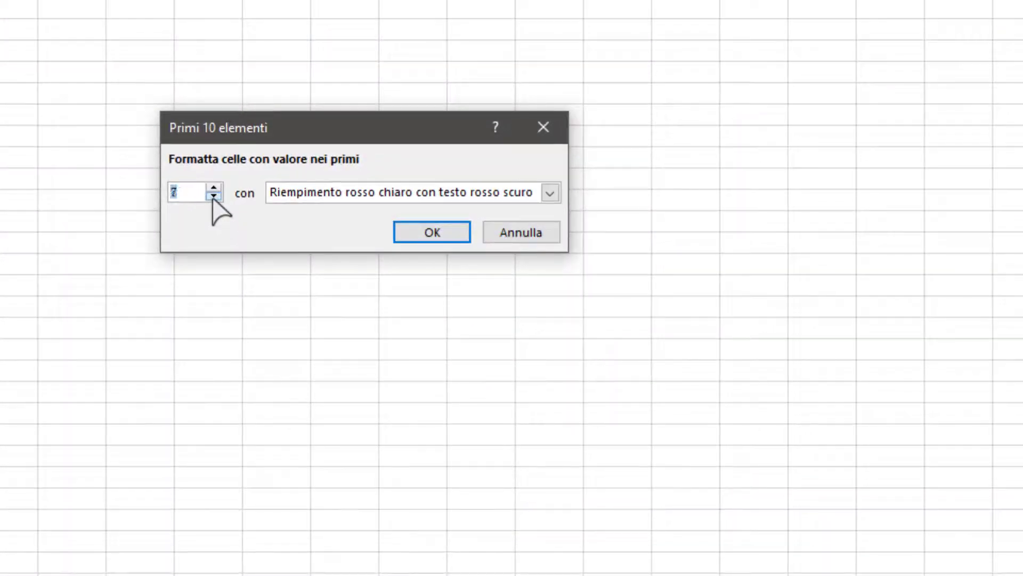
left_click(213, 195)
left_click(354, 193)
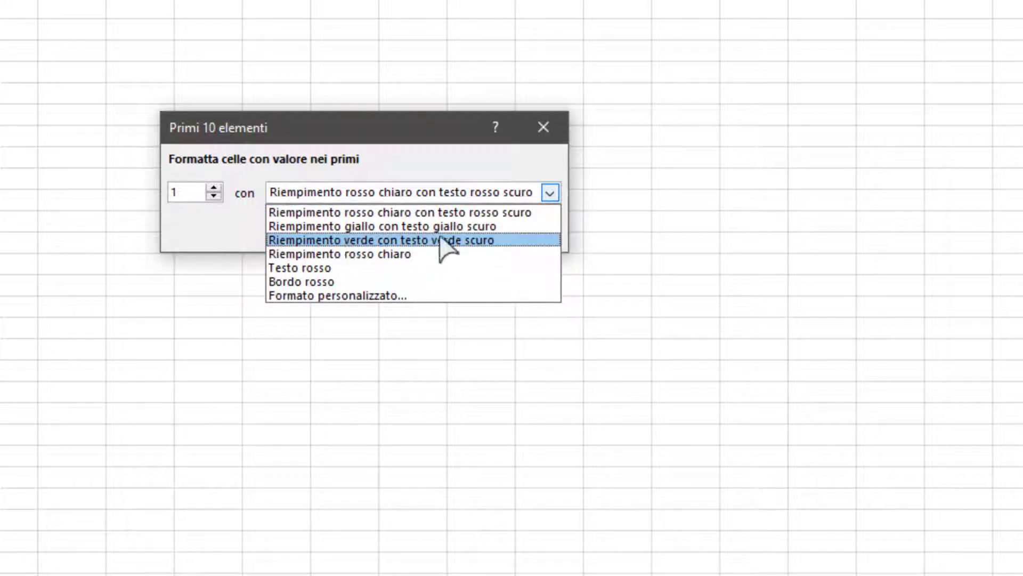
left_click(405, 240)
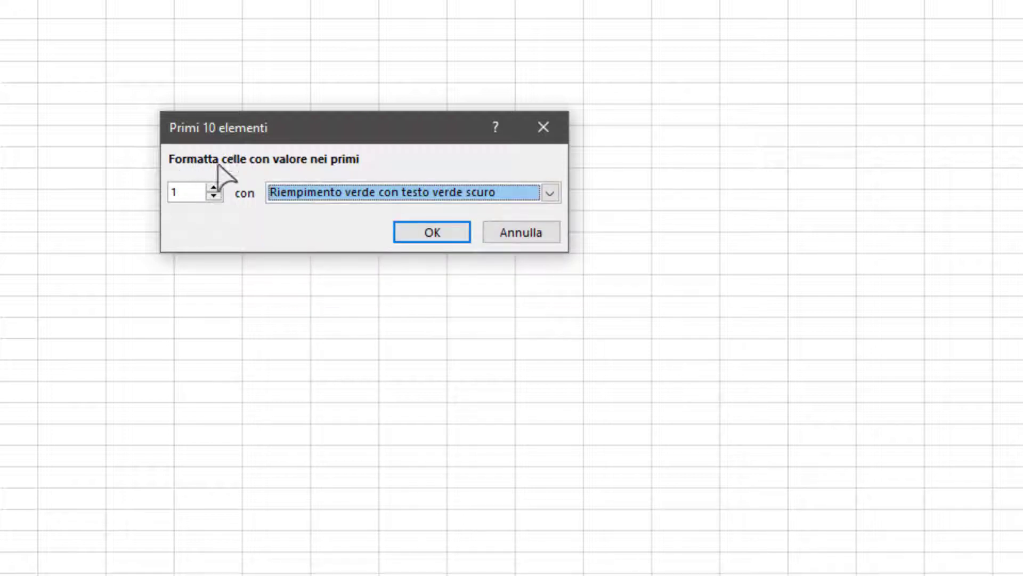
left_click(319, 197)
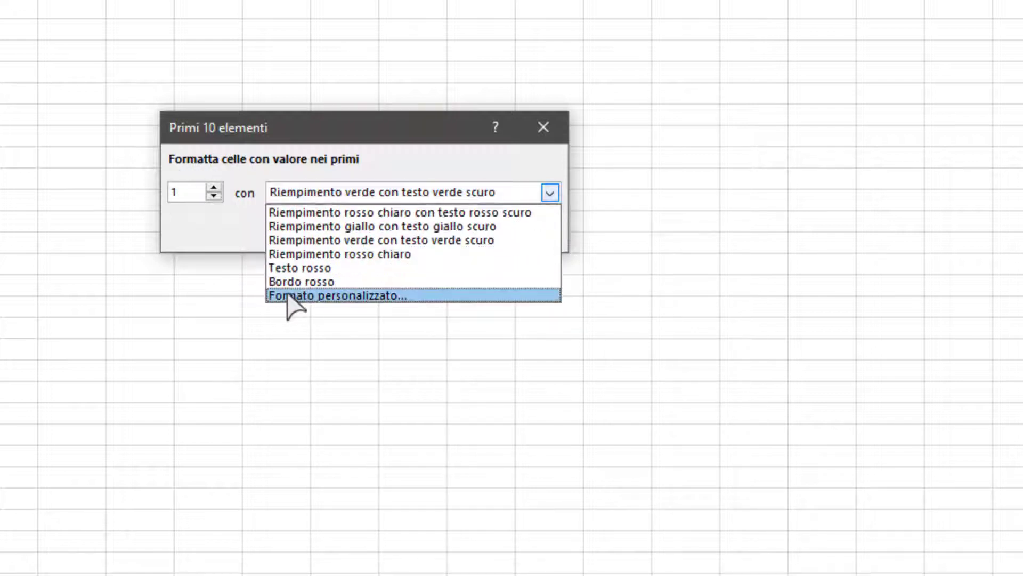
left_click(323, 296)
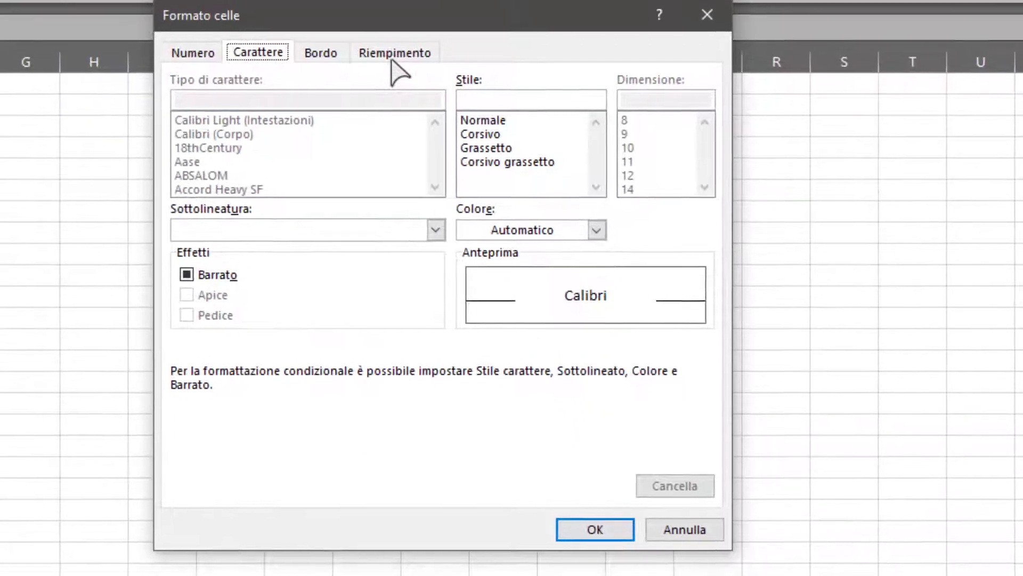
Step: Give the top-1 rule a dark green fill with bold white text and apply it
left_click(393, 57)
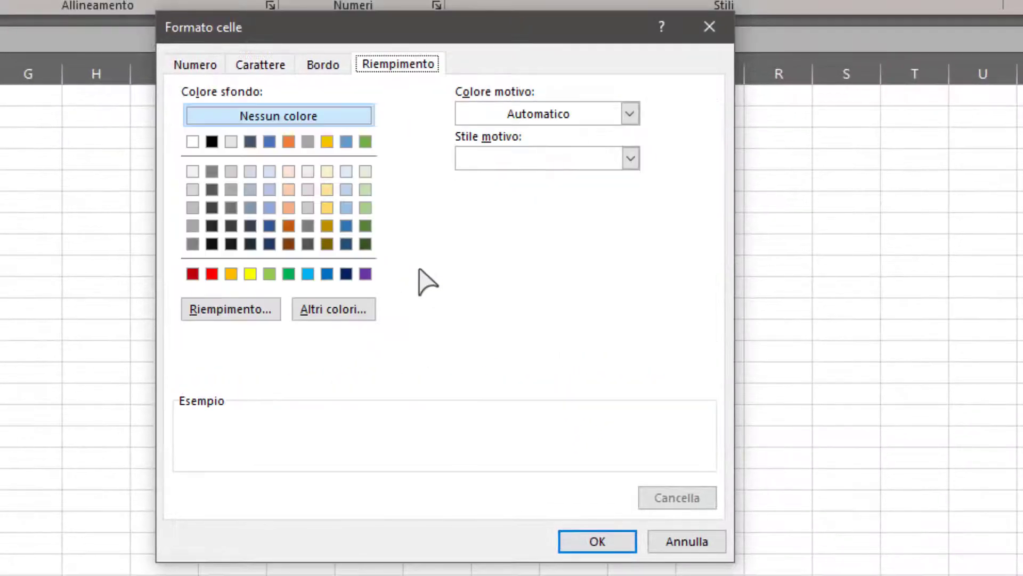
left_click(366, 243)
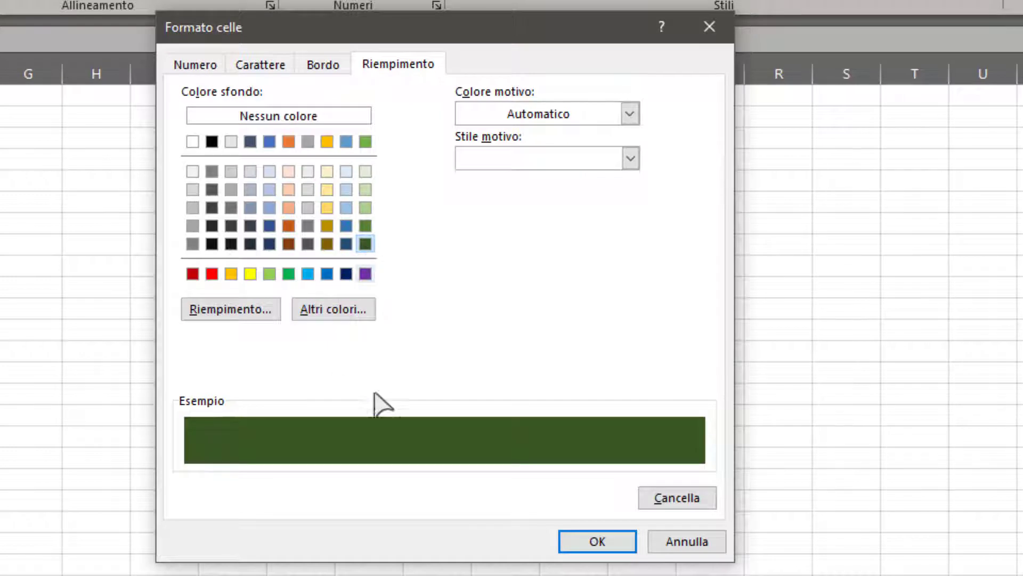
left_click(261, 69)
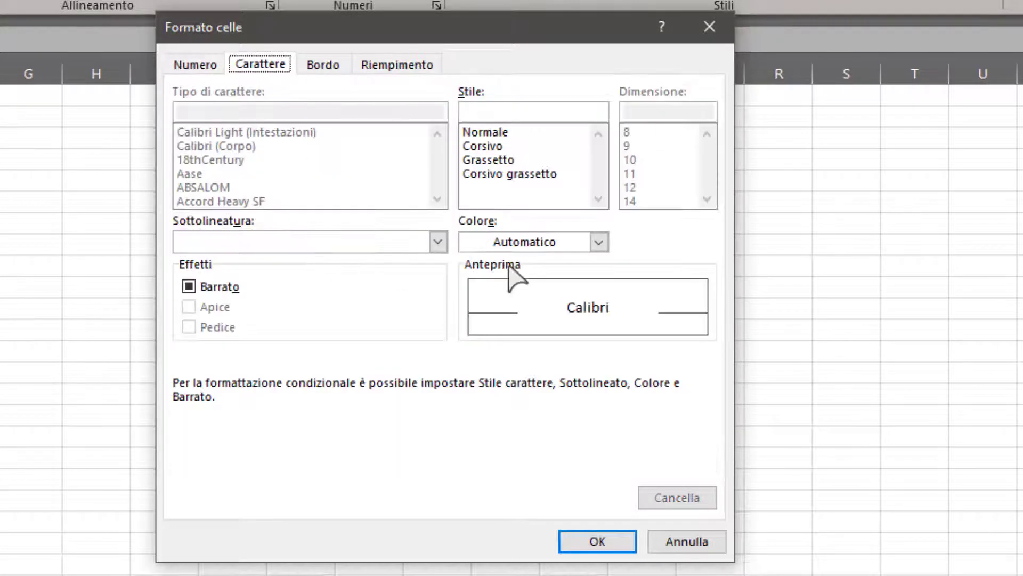
left_click(530, 244)
left_click(464, 329)
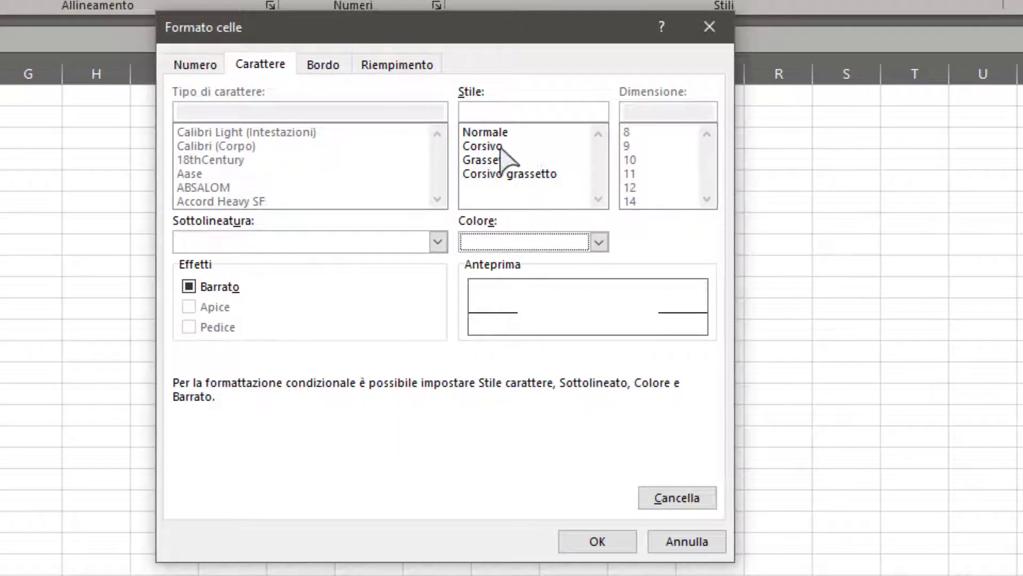
left_click(486, 160)
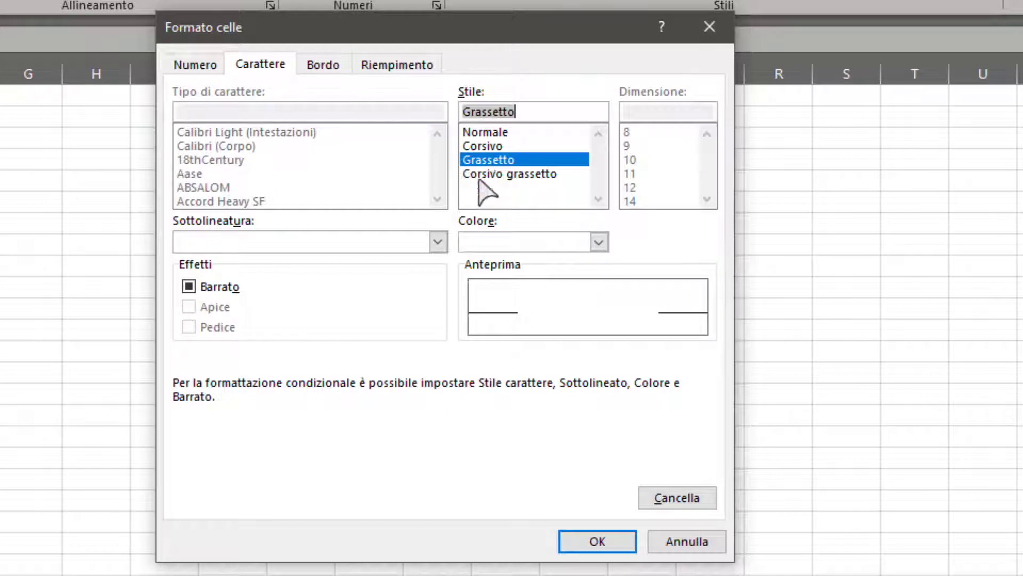
left_click(593, 540)
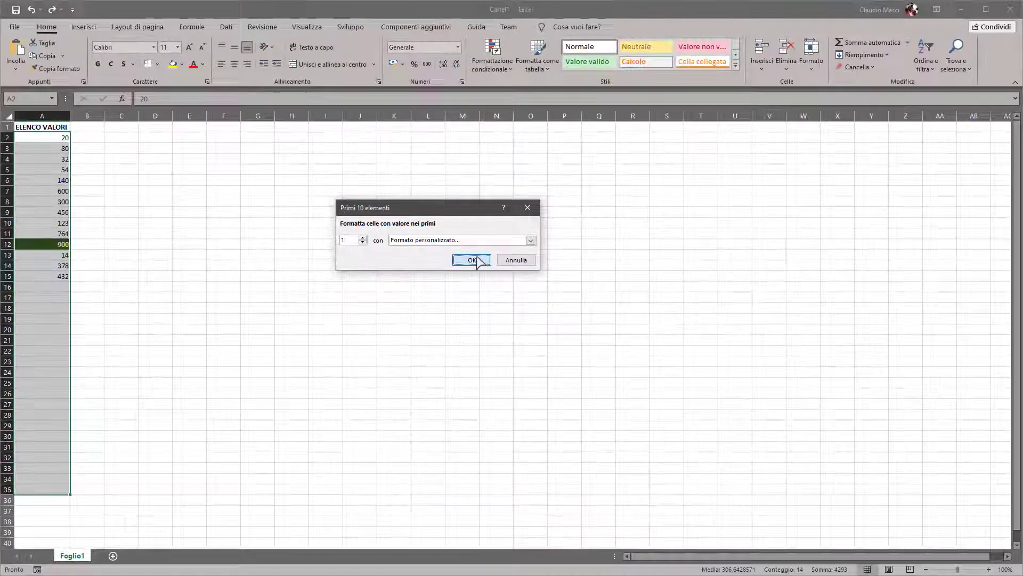
left_click(474, 259)
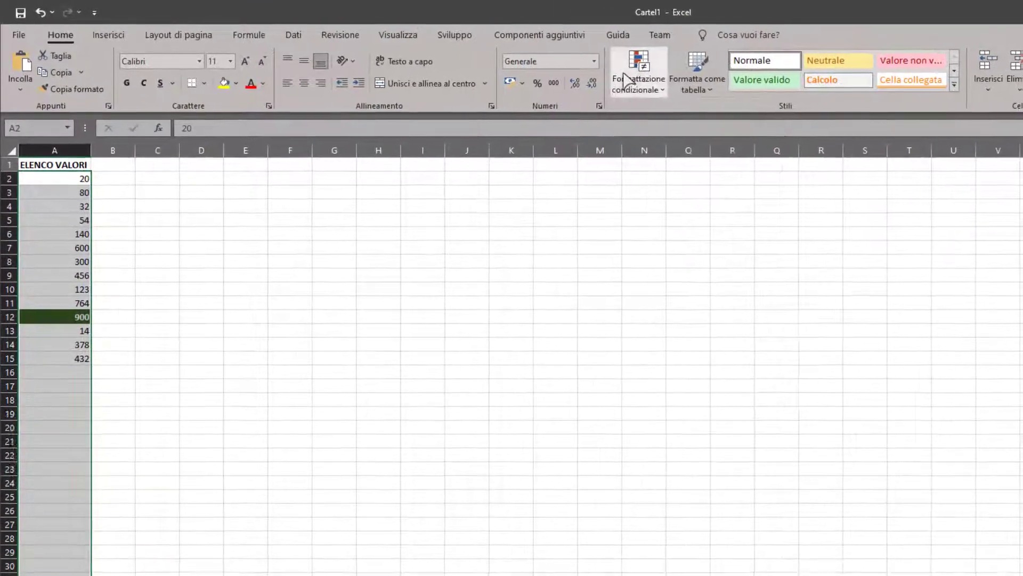
Step: Start an Ultimi 10 elementi rule and reduce its count to the single lowest value
left_click(493, 62)
mouse_move(698, 150)
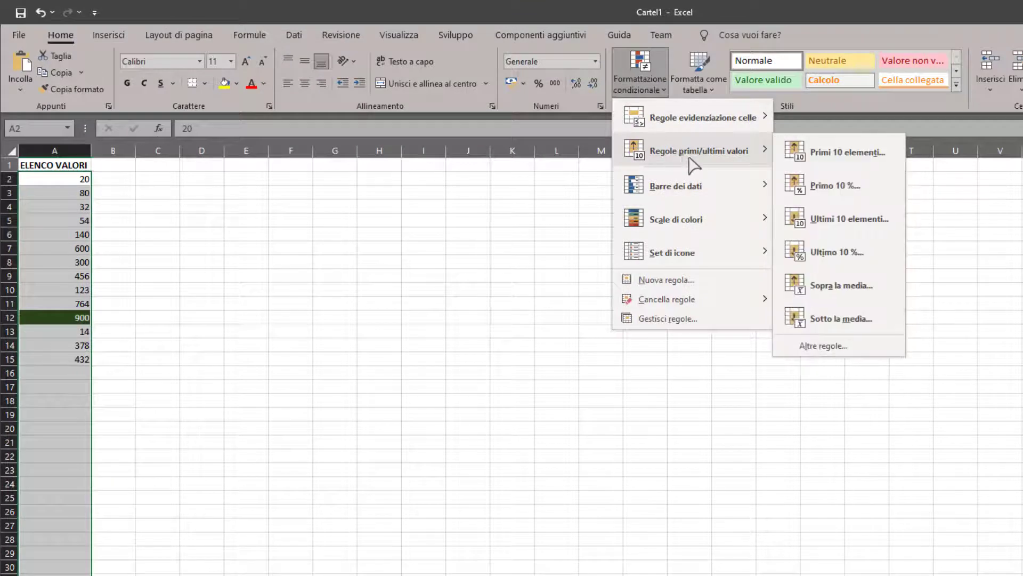
left_click(850, 220)
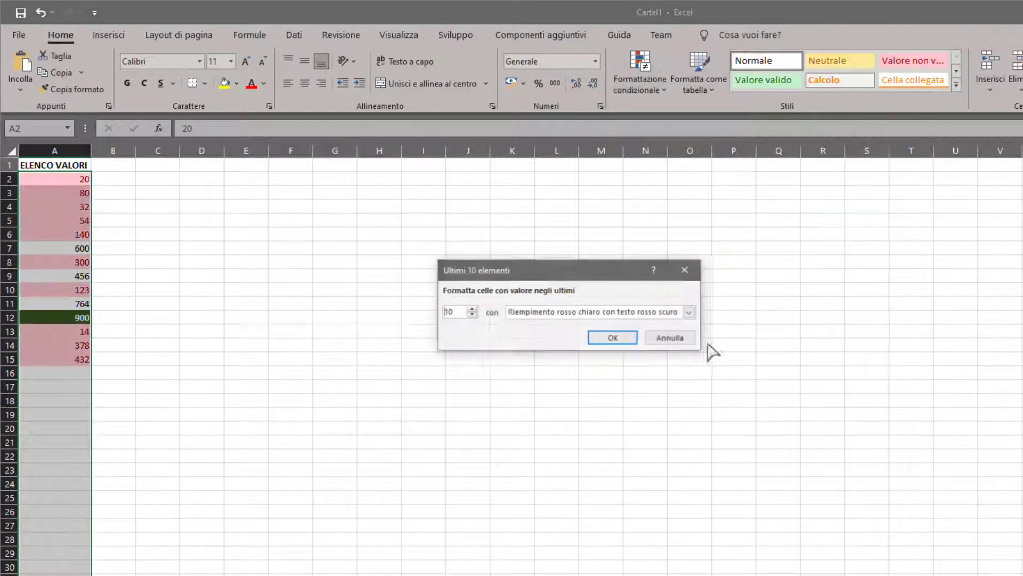
left_click(472, 315)
left_click(472, 315)
left_click(472, 314)
left_click(472, 315)
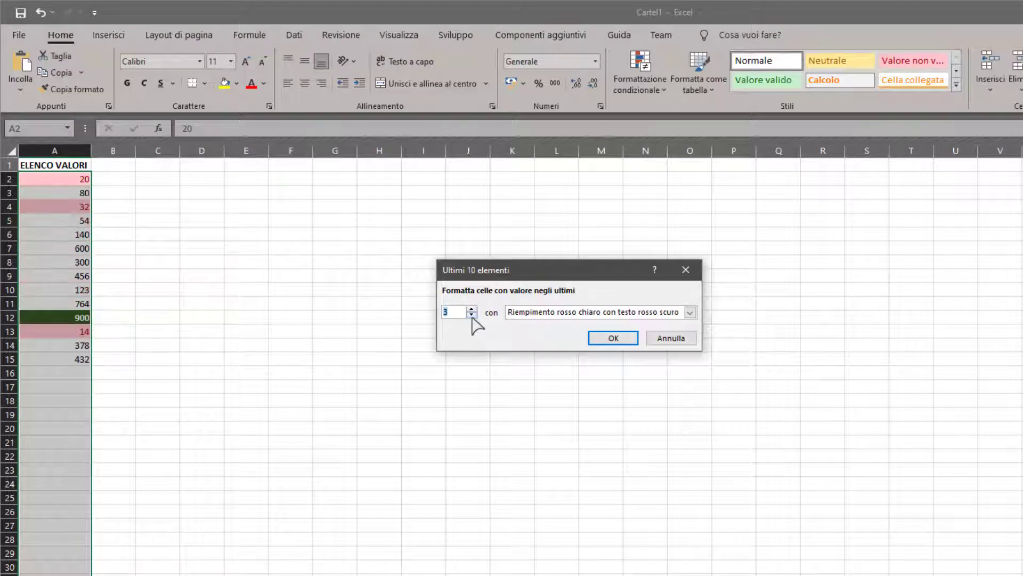
left_click(472, 314)
left_click(472, 314)
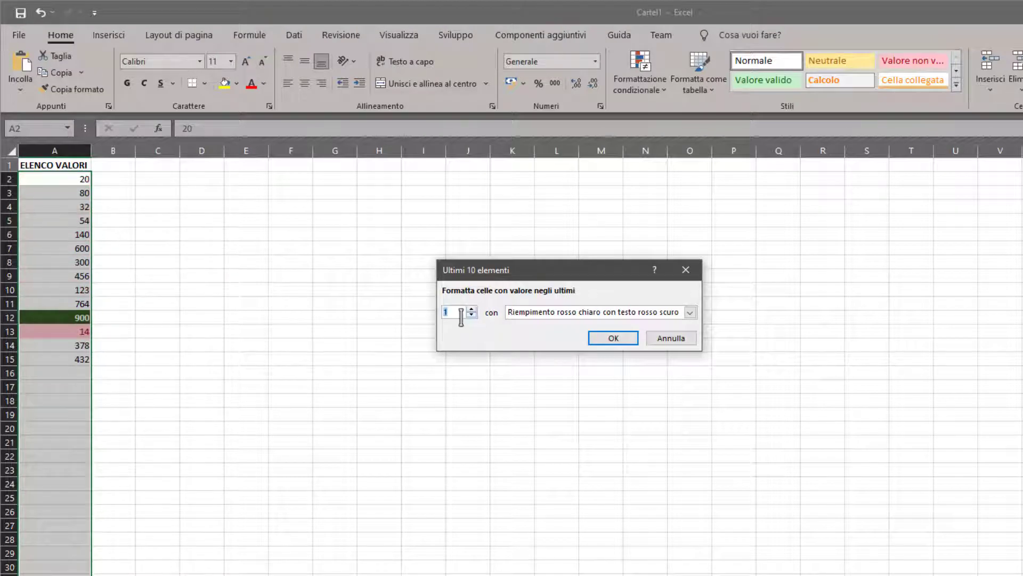
Step: Try the yellow, red-text and red-border presets, then choose Formato personalizzato
left_click(603, 315)
left_click(562, 331)
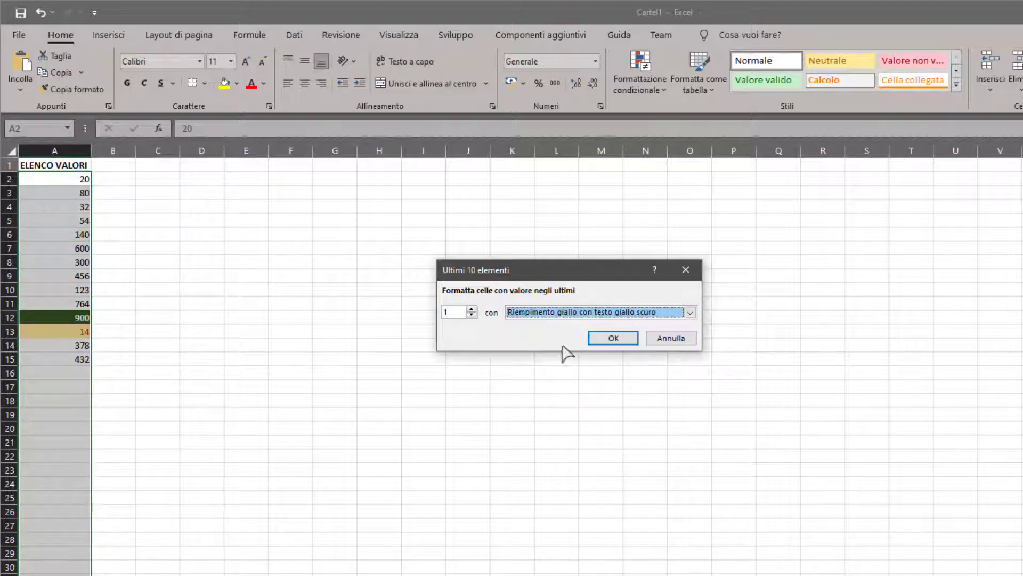
left_click(565, 313)
left_click(552, 361)
left_click(557, 314)
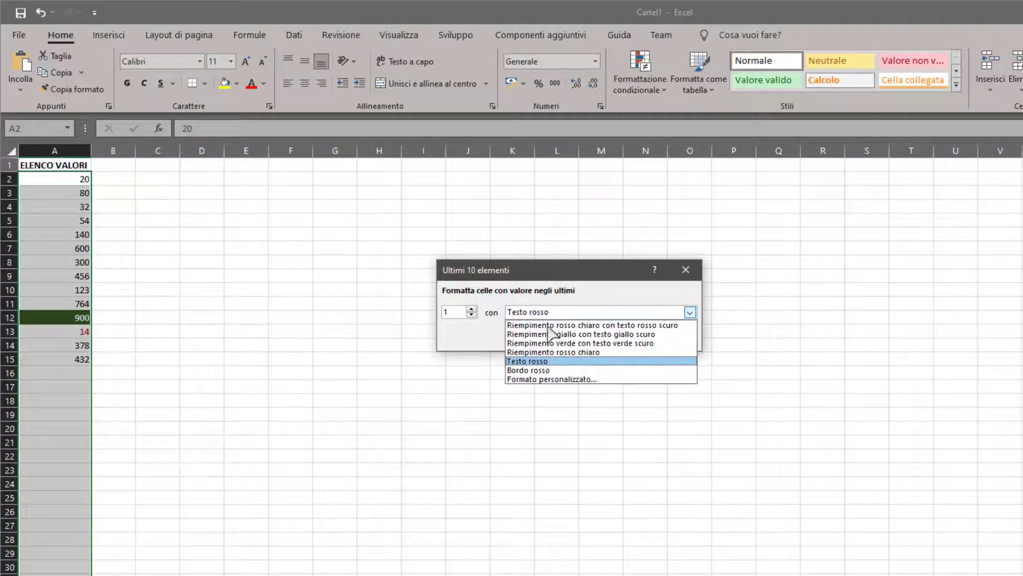
left_click(533, 370)
left_click(552, 312)
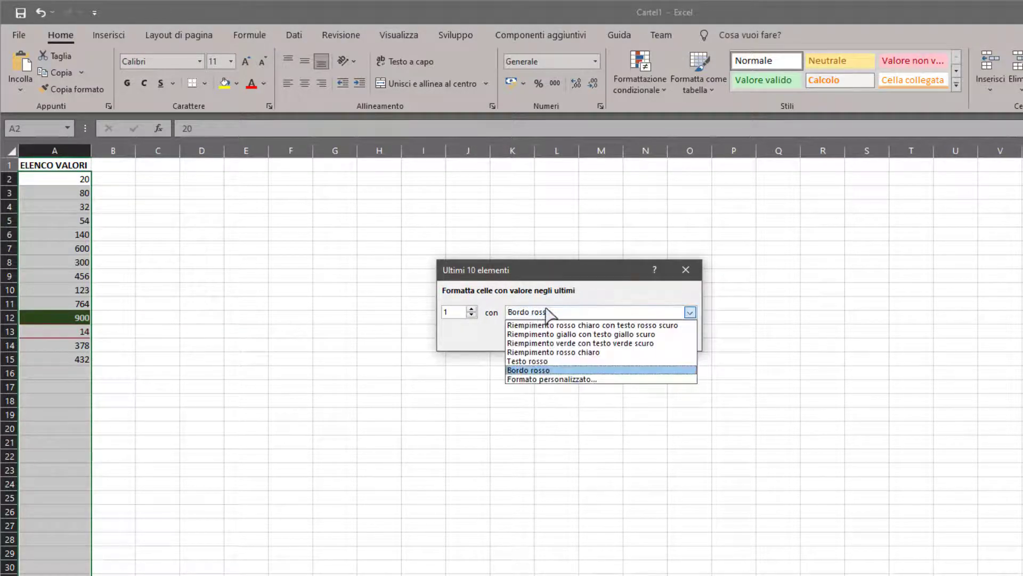
left_click(541, 378)
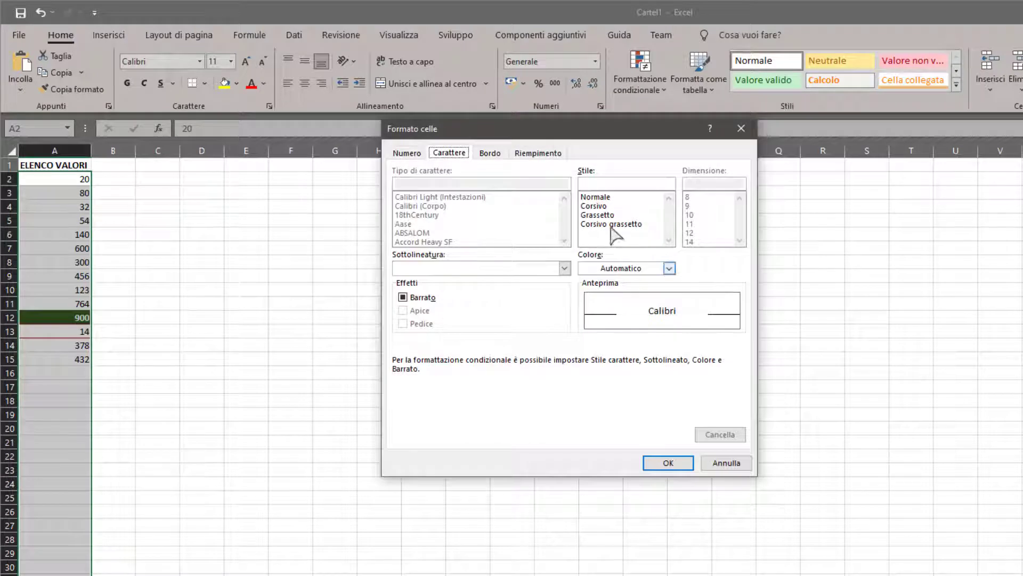
Step: Give the bottom-1 rule a dark red fill with bold white text and apply it
left_click(537, 153)
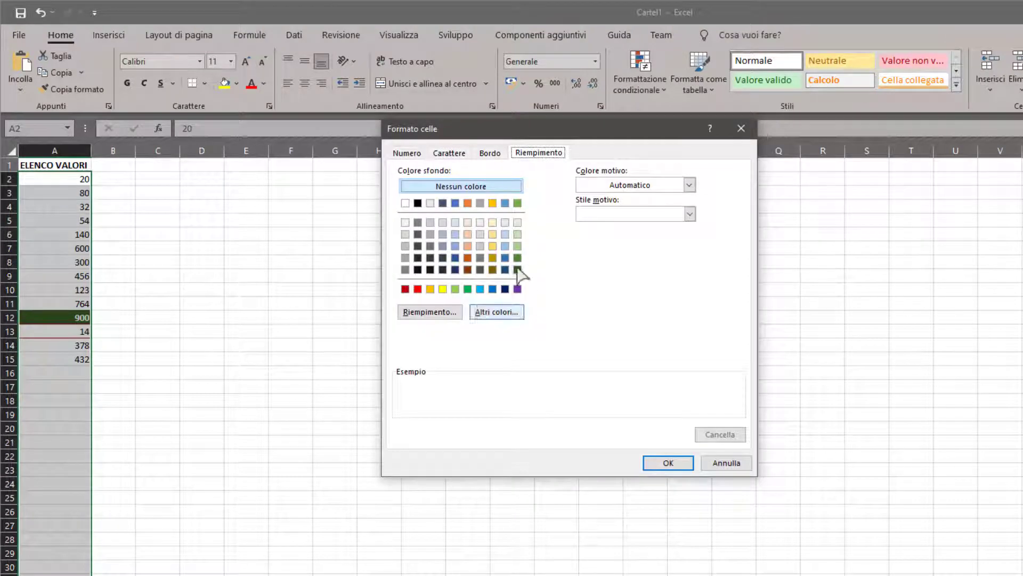
left_click(417, 290)
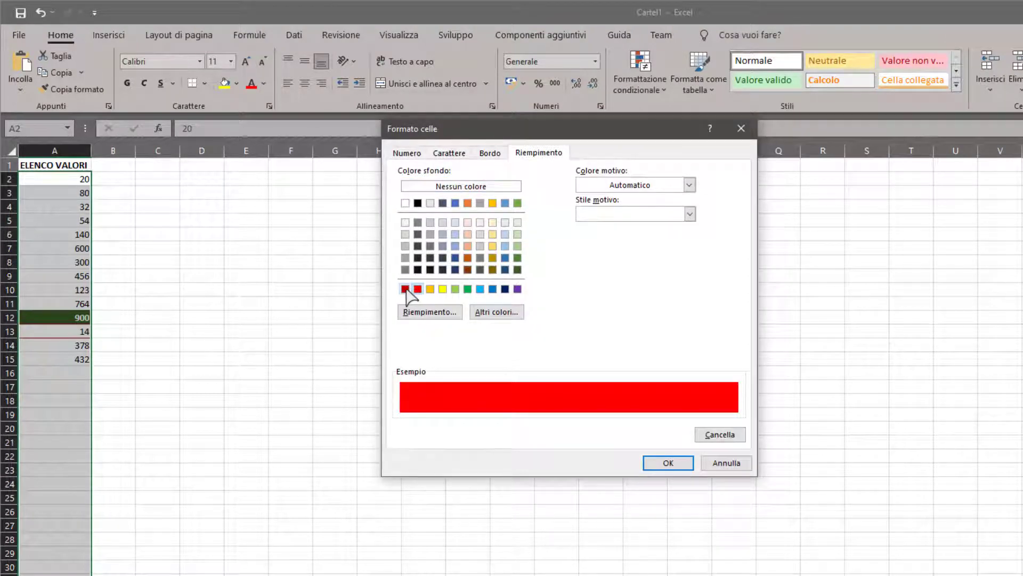
left_click(405, 290)
left_click(449, 152)
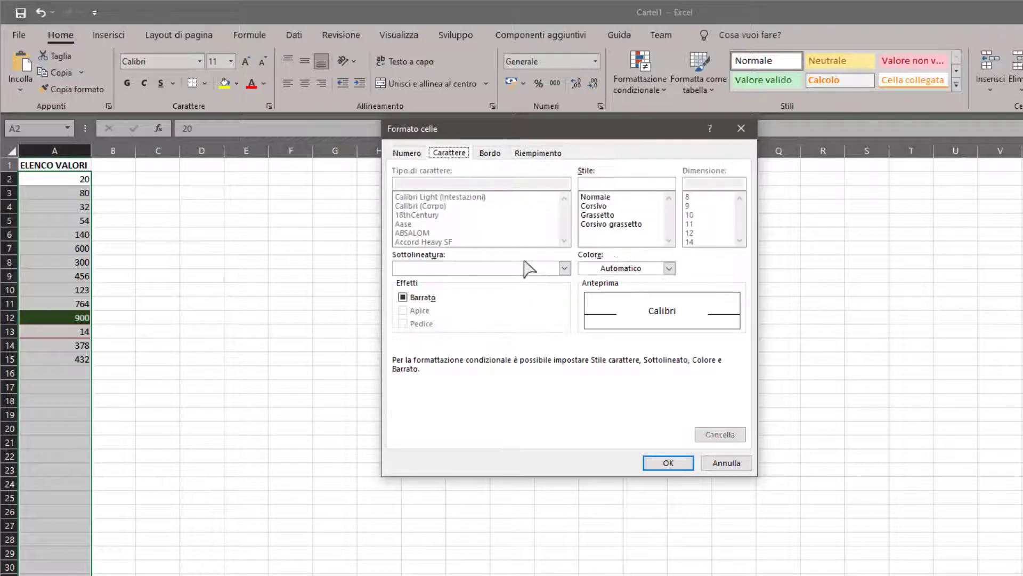
left_click(670, 268)
left_click(584, 324)
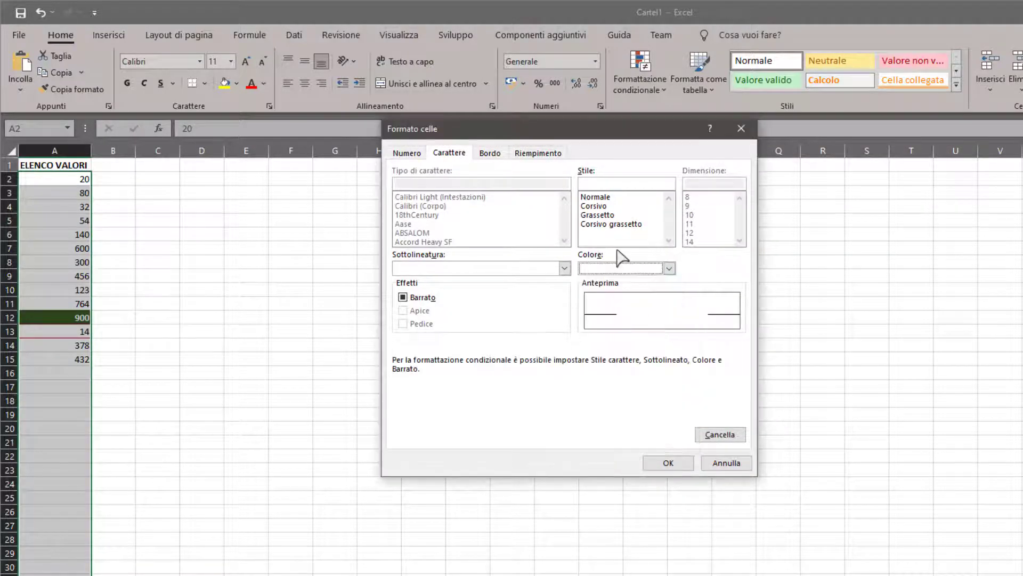
left_click(598, 214)
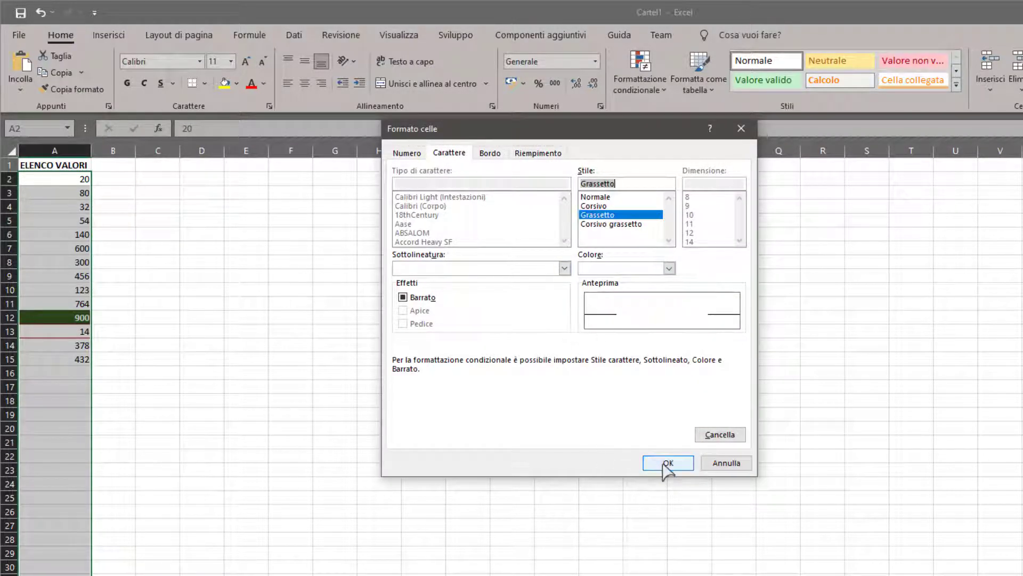
left_click(666, 463)
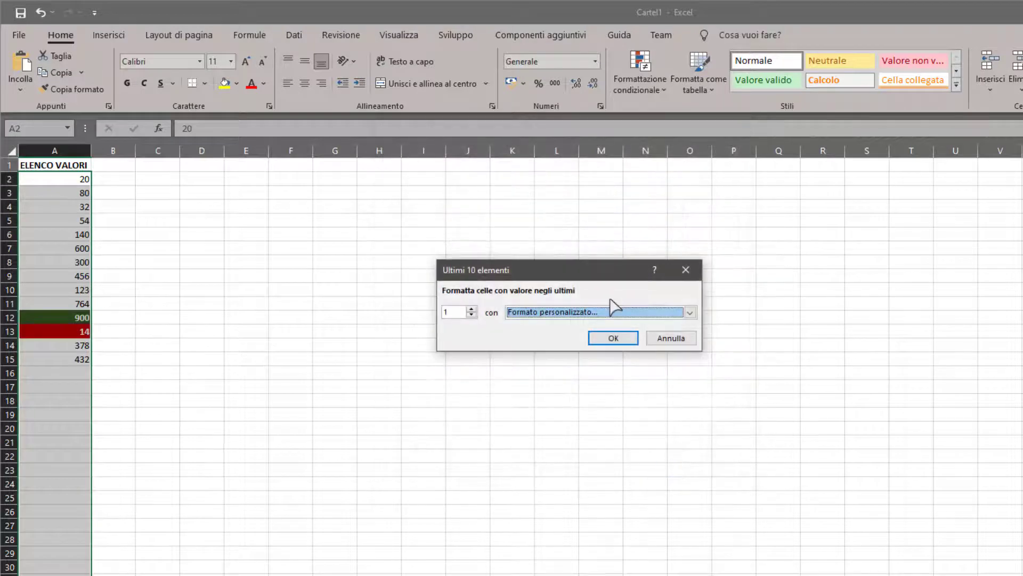
left_click(613, 341)
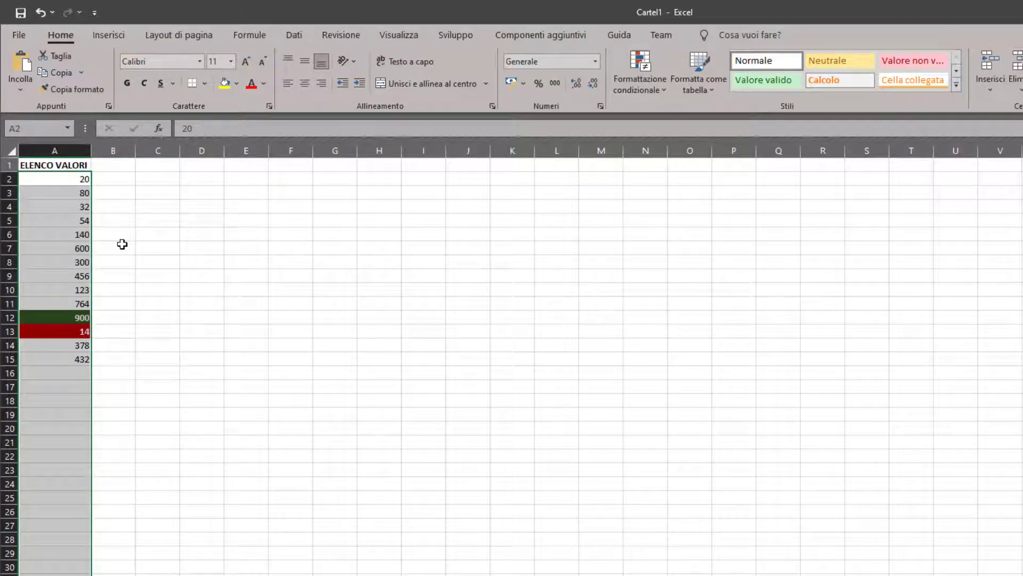
Step: Clear the selection, reselect column A from A2, then deselect to view the highlights
left_click(116, 345)
left_click_drag(84, 184, 80, 572)
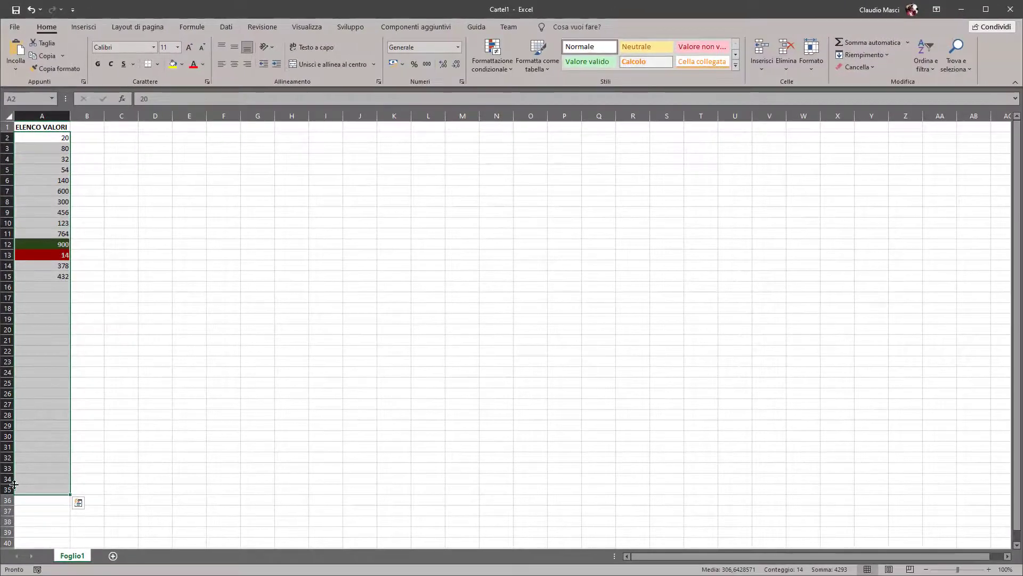
left_click(123, 264)
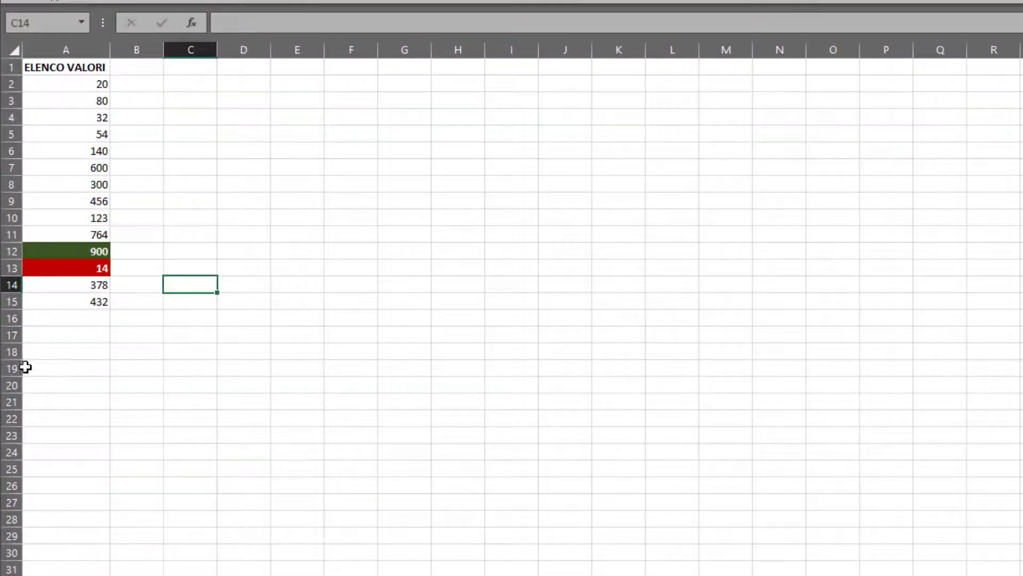
Step: Test the rules by entering 1 in A20 and changing A8 to 1000
left_click(71, 379)
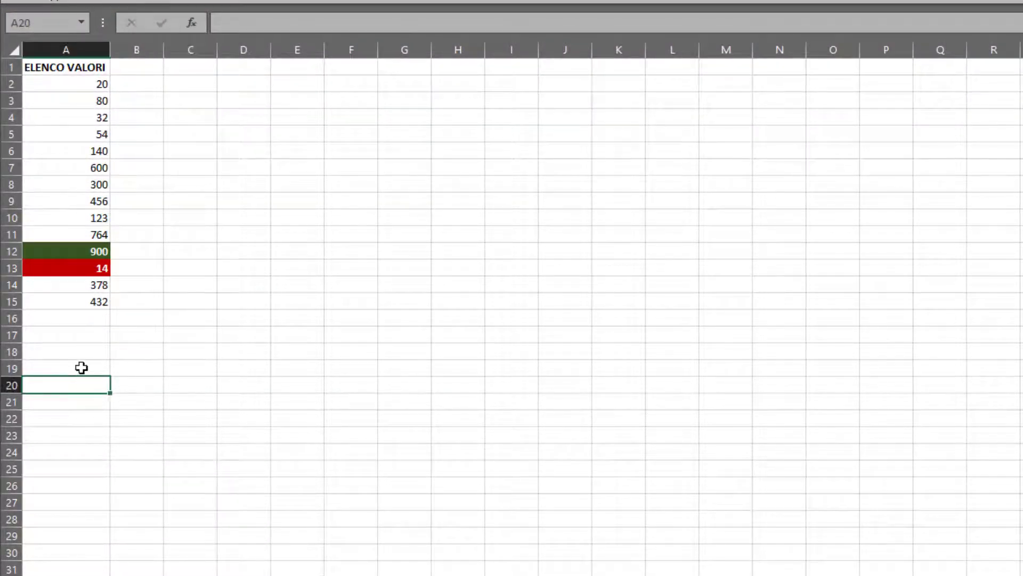
type("1")
key("Return")
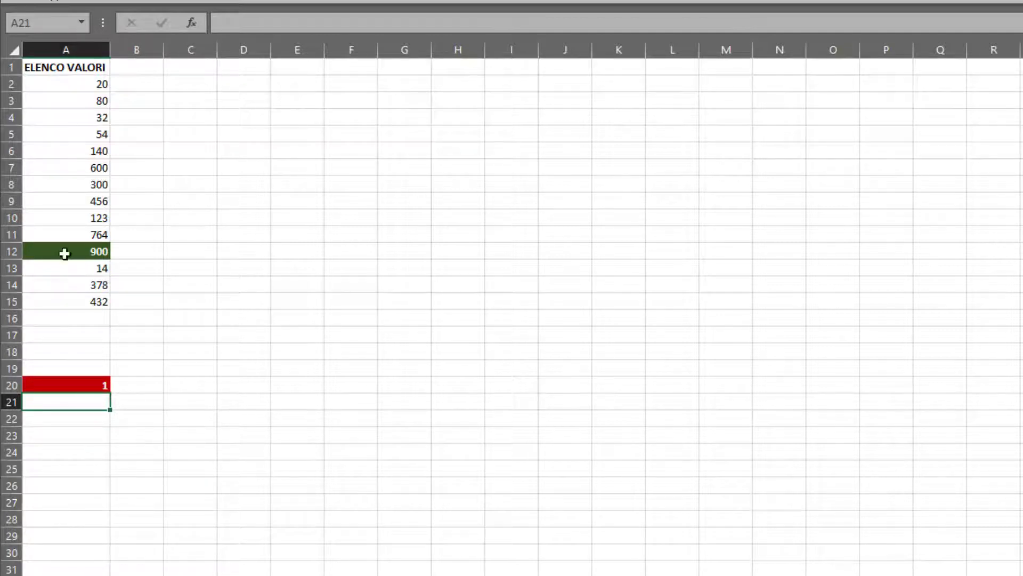
left_click(83, 183)
type("1")
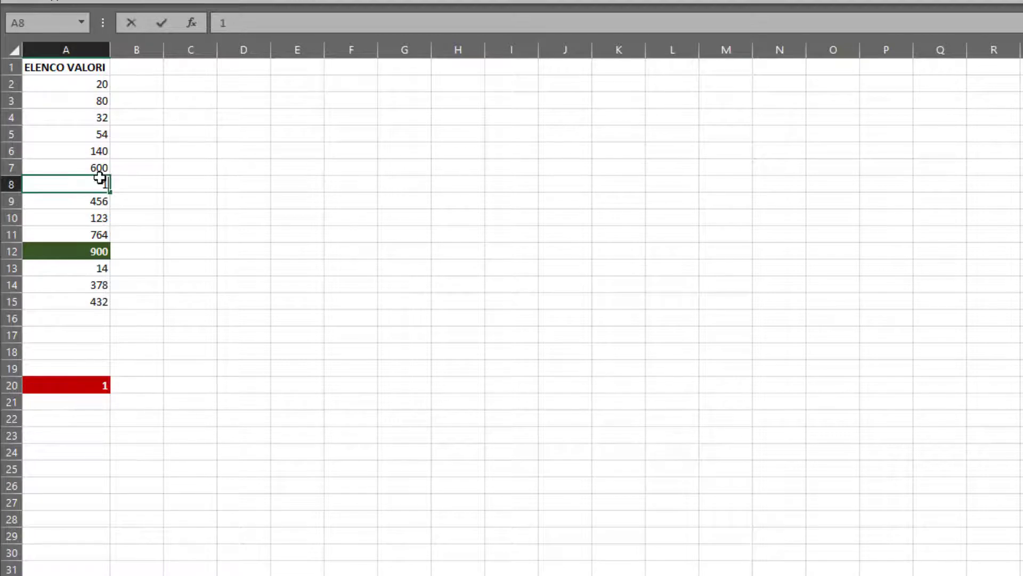
type("000")
key("Return")
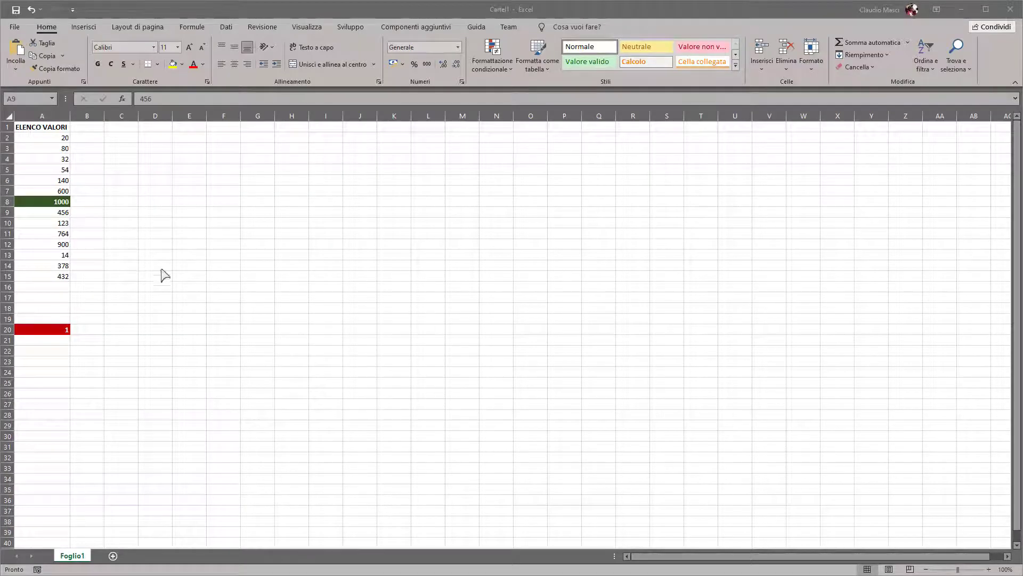
Step: Select the values A2:A22, then pick an empty cell away from the data
left_click(62, 140)
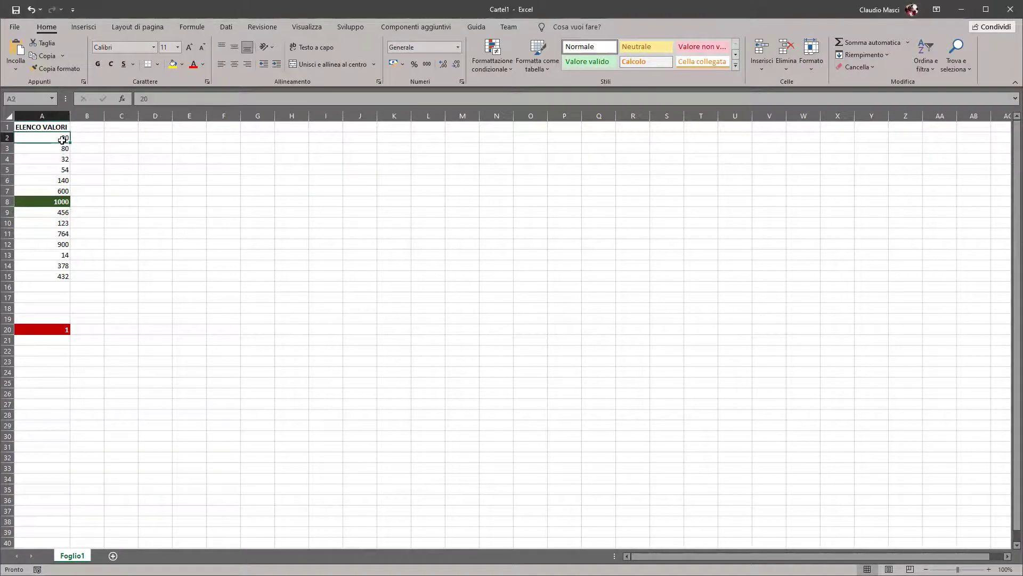
left_click_drag(63, 140, 61, 355)
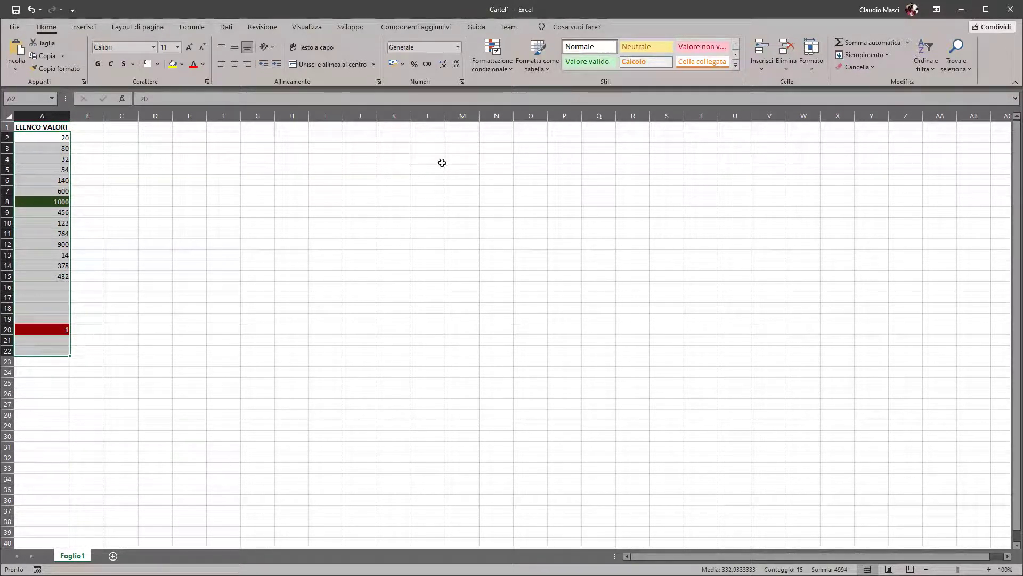
left_click_drag(152, 200, 155, 180)
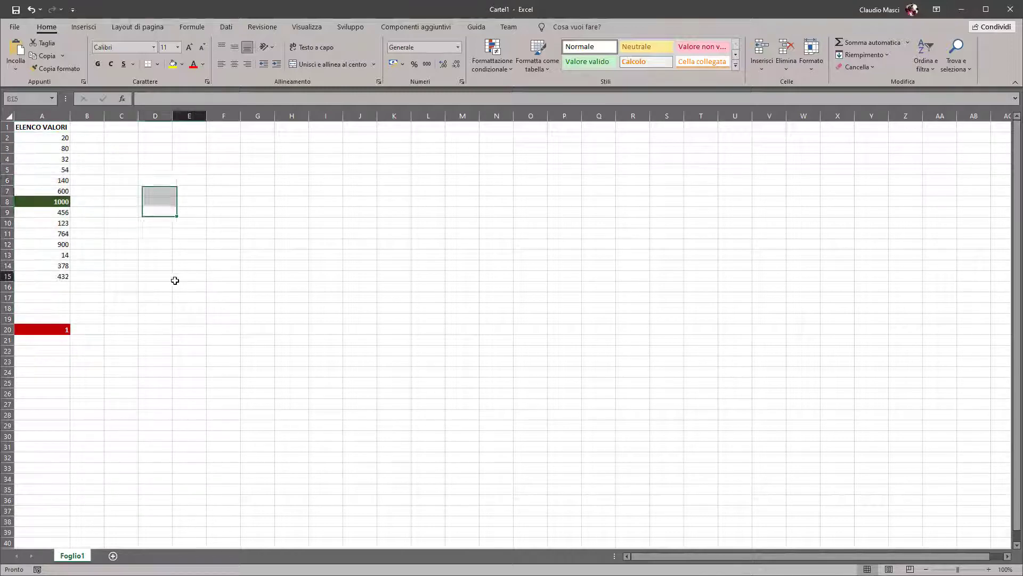
left_click(175, 281)
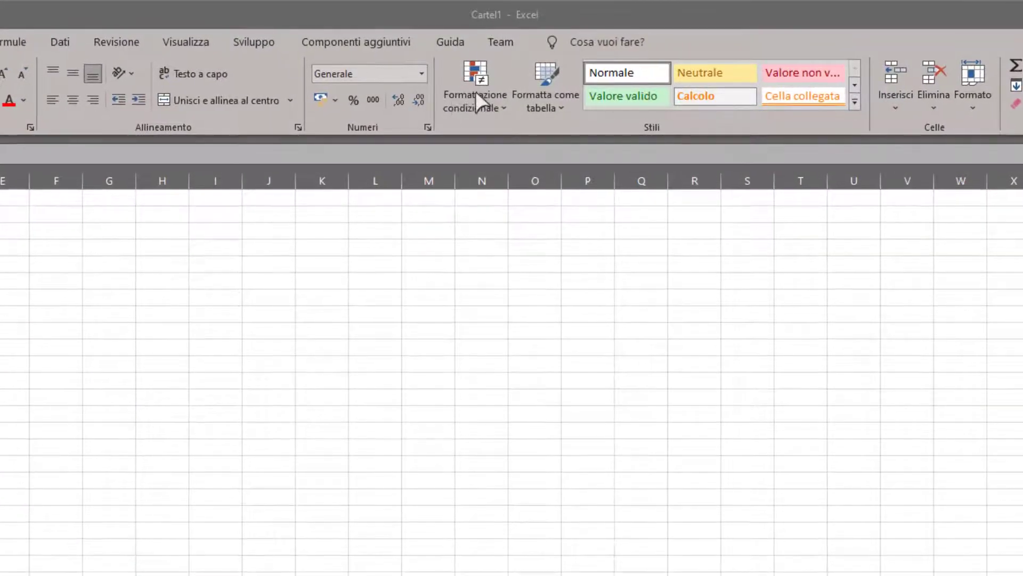
Step: Open Gestisci regole, view Questo foglio di lavoro rules, then return to Selezione corrente
left_click(477, 98)
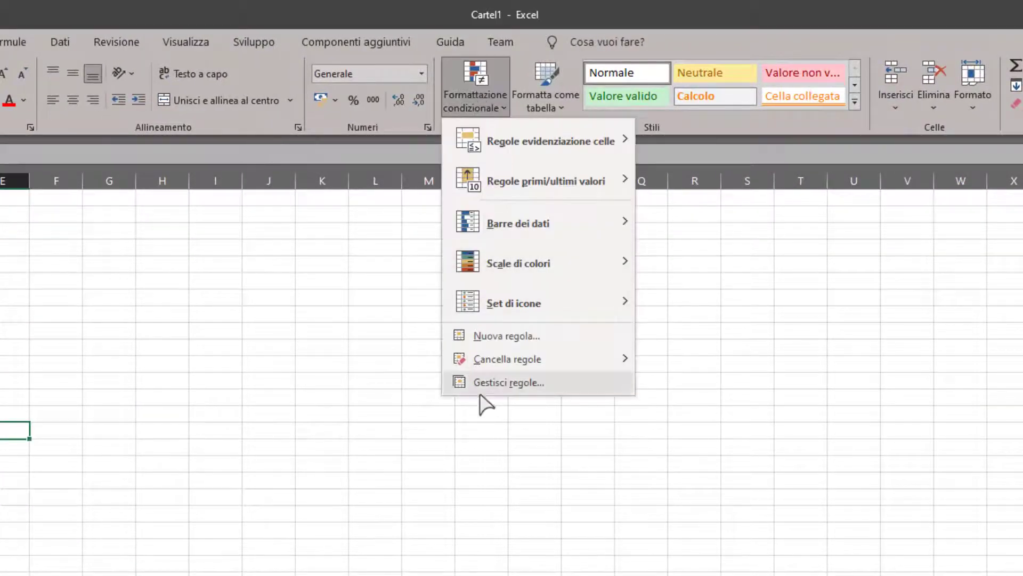
left_click(513, 392)
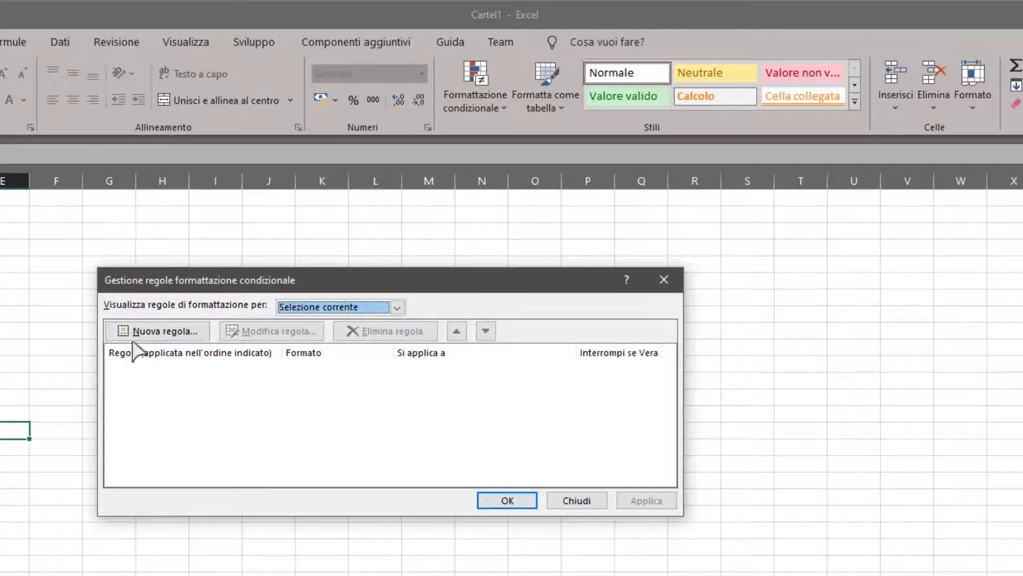
left_click(309, 309)
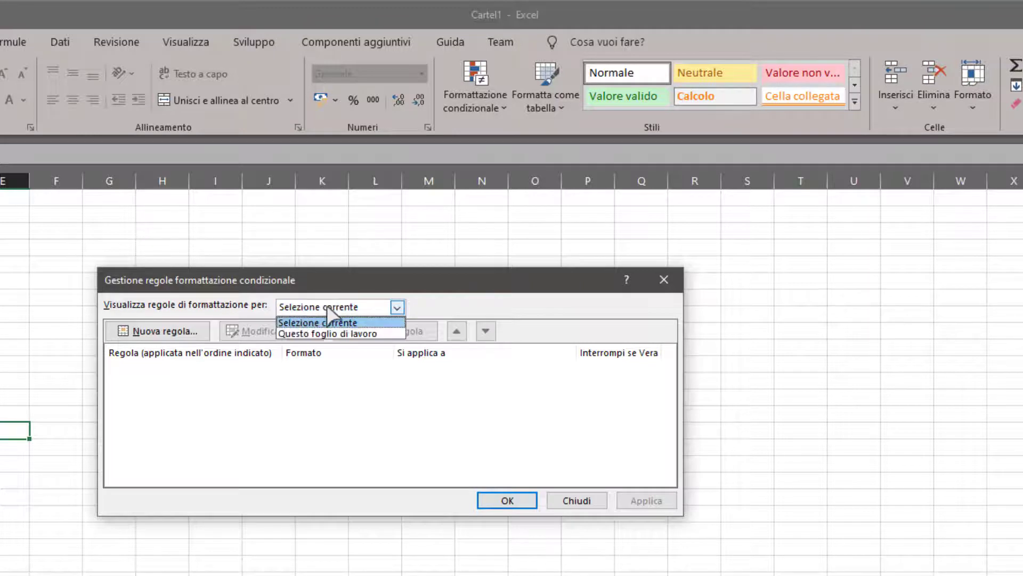
left_click(320, 334)
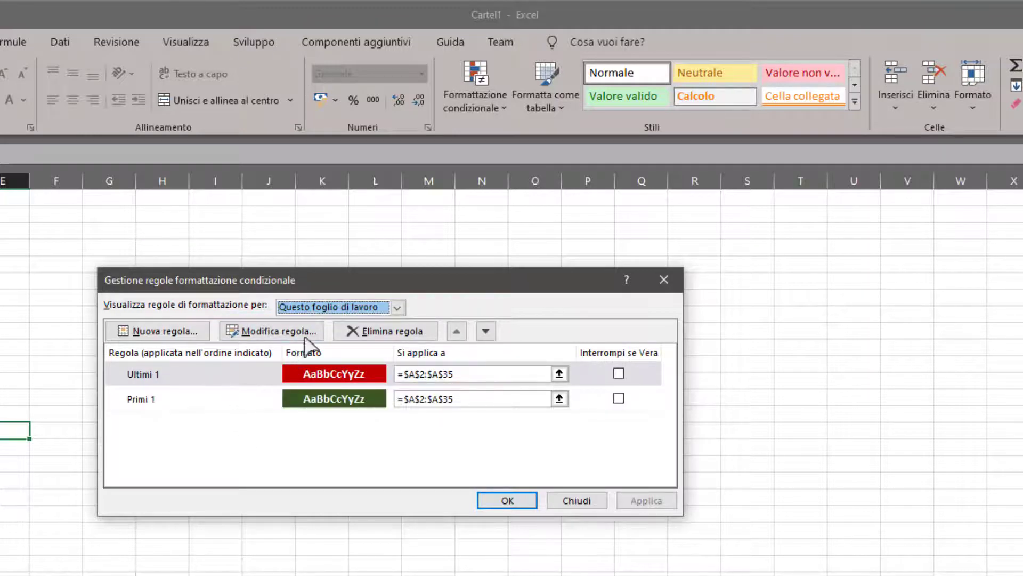
left_click(309, 309)
left_click(301, 322)
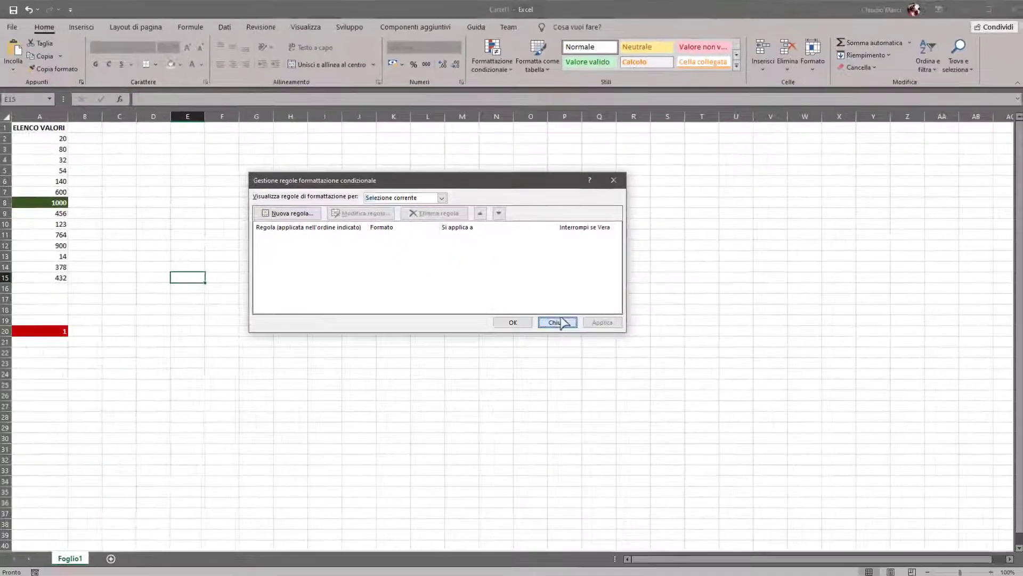
Step: Close and reopen the rules manager, listing rules for Questo foglio di lavoro
left_click(559, 322)
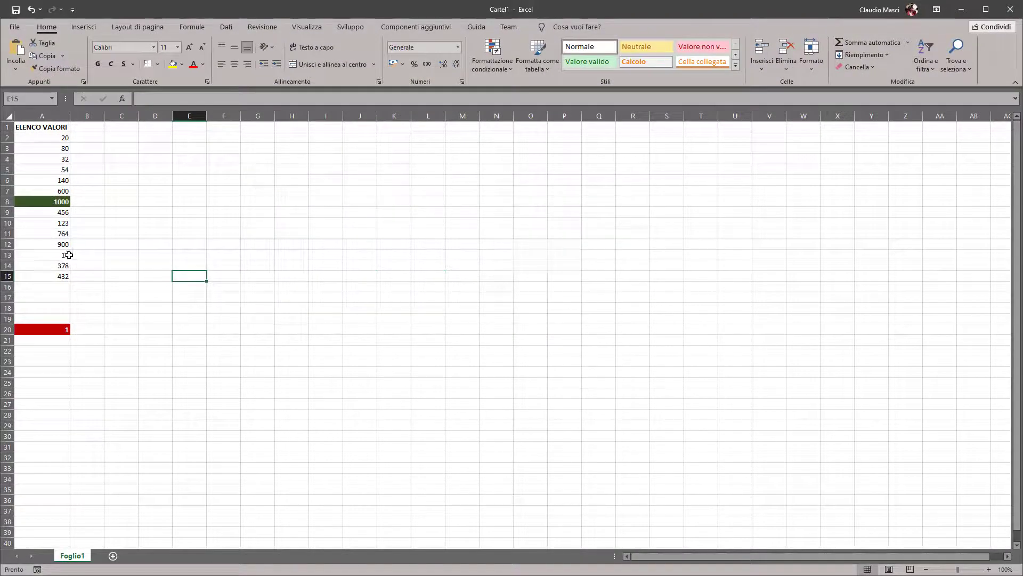
left_click(491, 60)
left_click(505, 245)
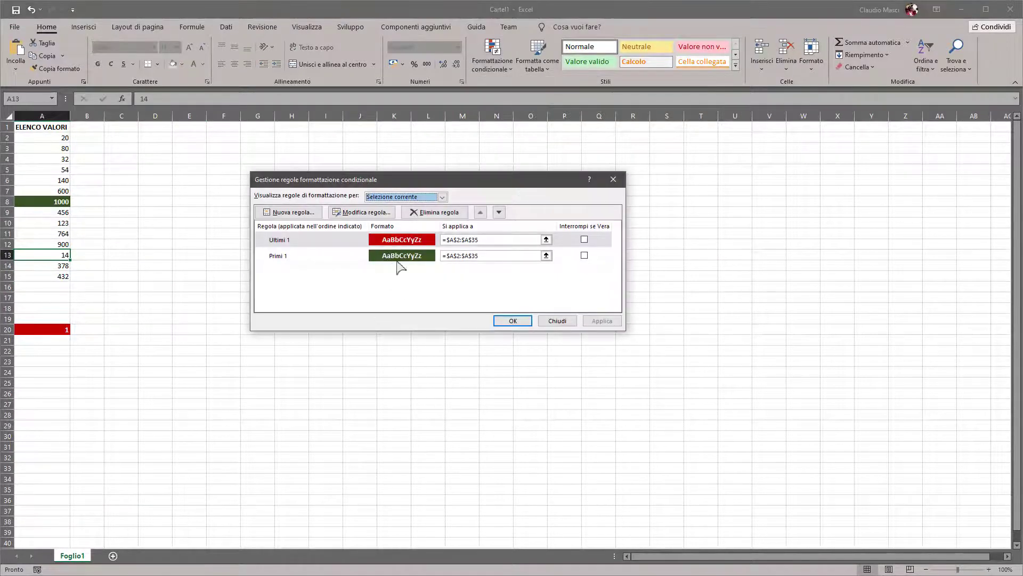
left_click(441, 197)
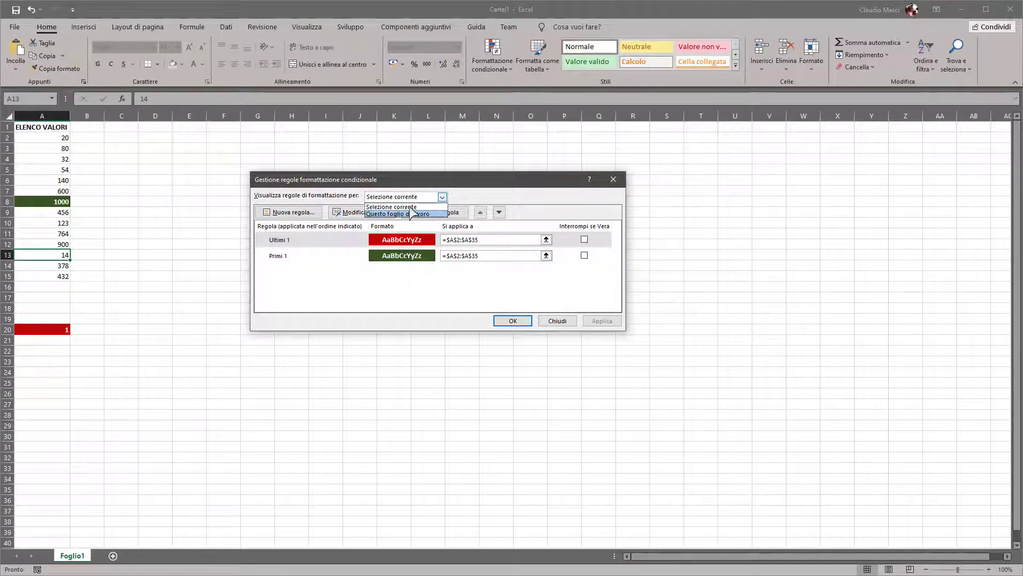
left_click(411, 213)
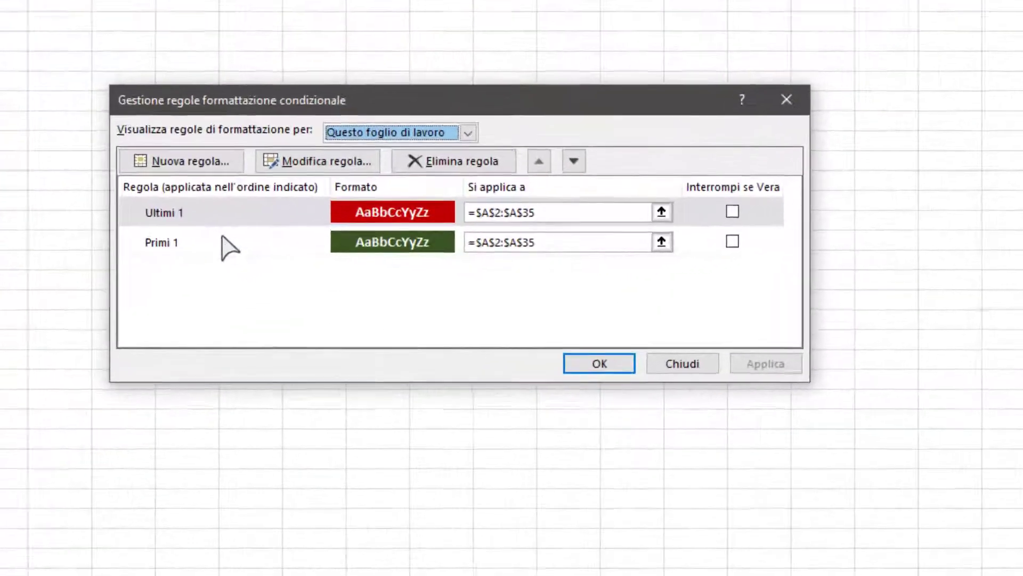
Step: Edit the Ultimi 1 rule so it marks the bottom 2 values
left_click(226, 244)
left_click(218, 213)
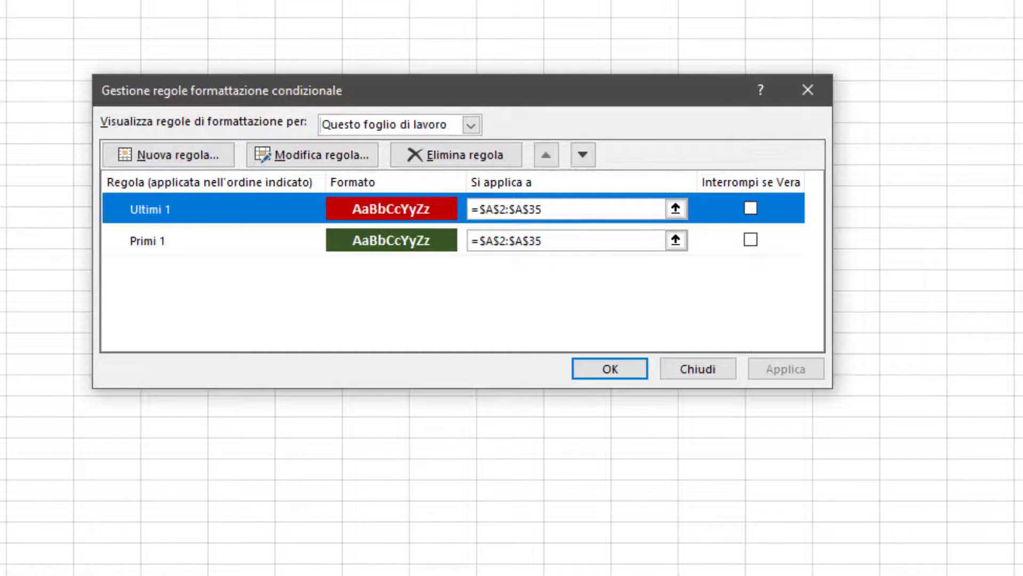
left_click(318, 155)
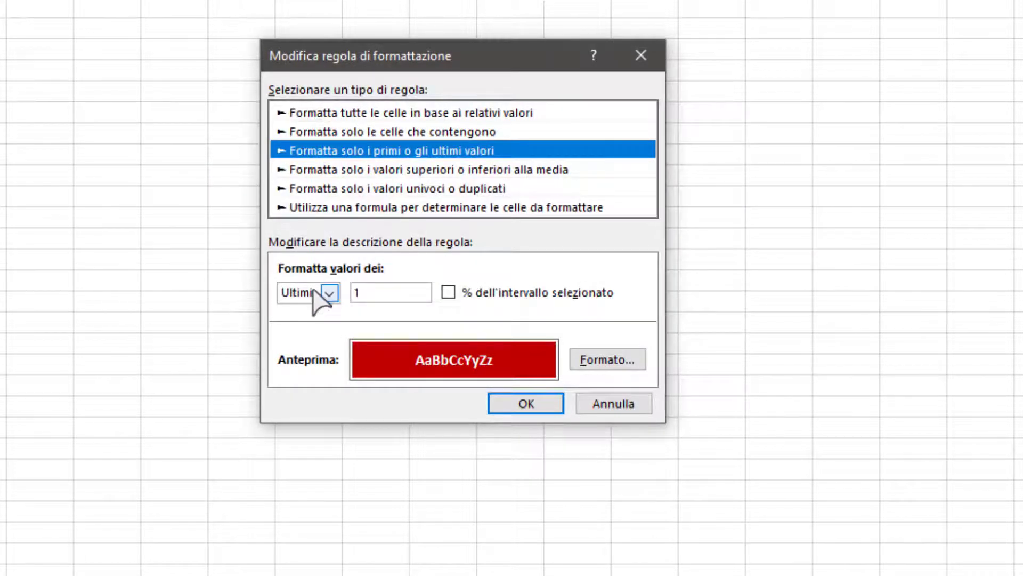
left_click(376, 292)
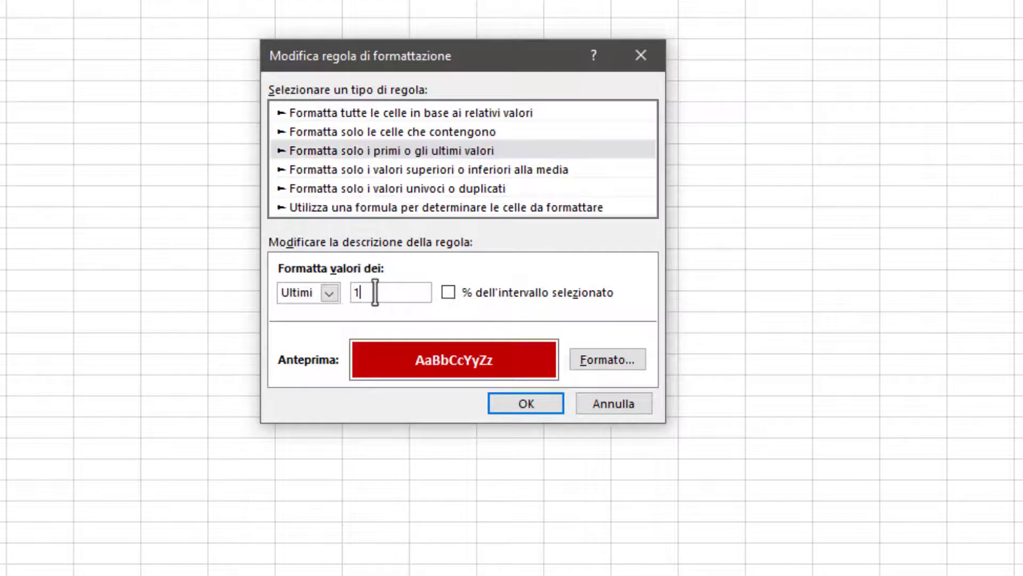
type("2")
left_click(525, 403)
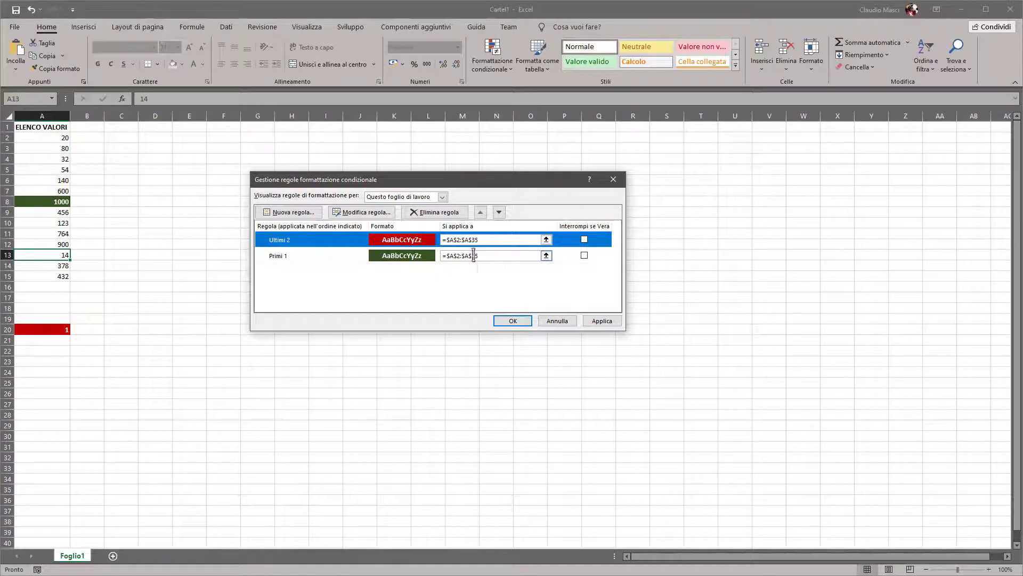
Step: Extend the Ultimi 2 rule's range to $A$2:$A$260, apply it and close the manager
left_click(477, 239)
key("BackSpace")
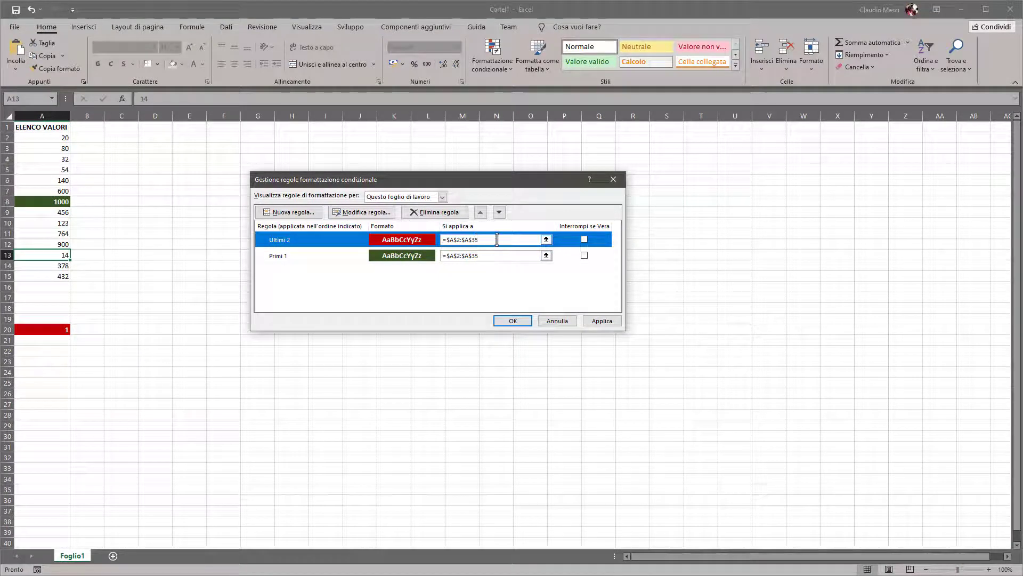
left_click(546, 240)
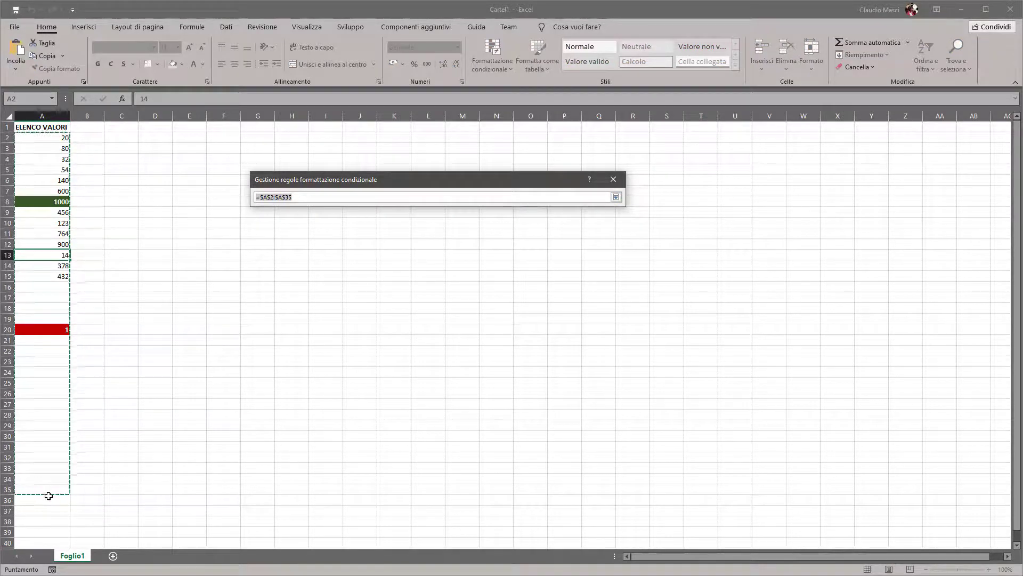
left_click_drag(44, 483, 45, 458)
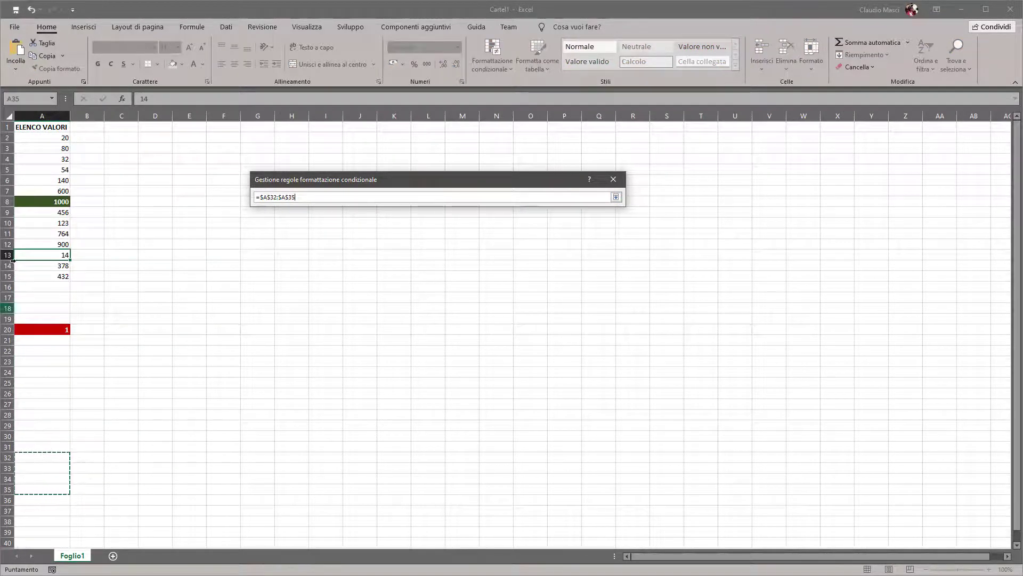
mouse_move(40, 136)
left_mouse_down()
mouse_move(47, 329)
mouse_move(64, 383)
mouse_move(51, 288)
left_mouse_up()
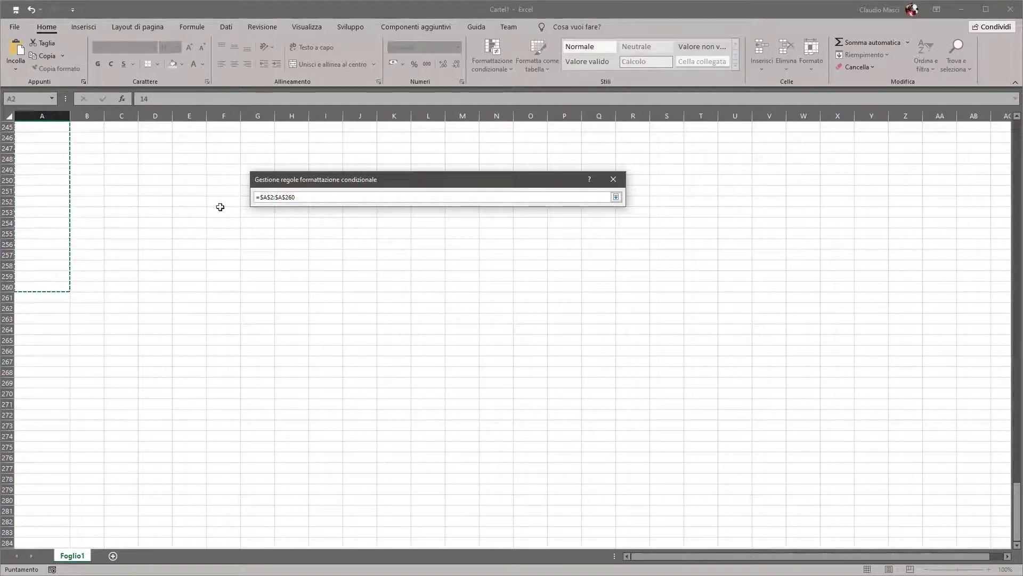
key("Return")
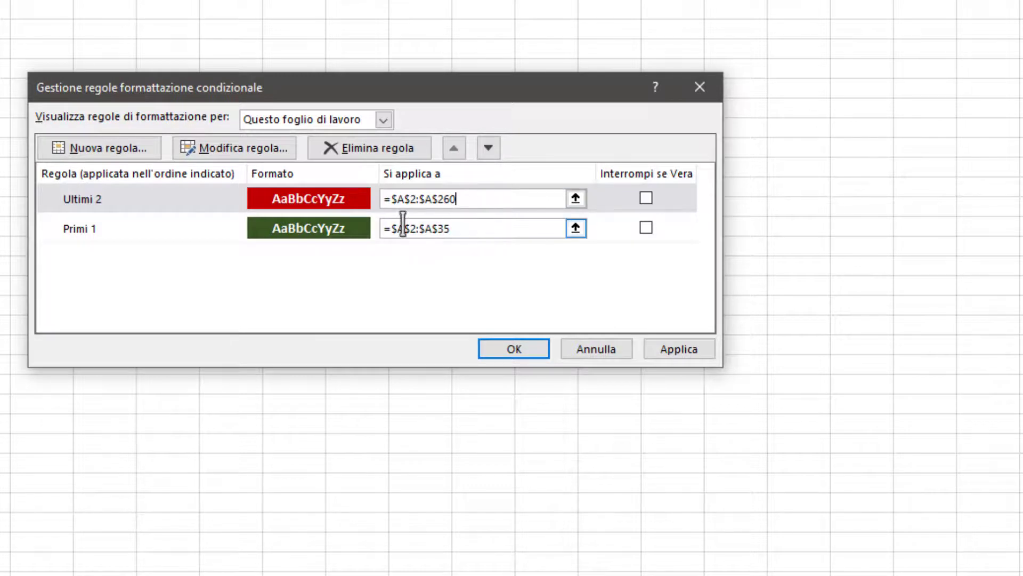
left_click(688, 351)
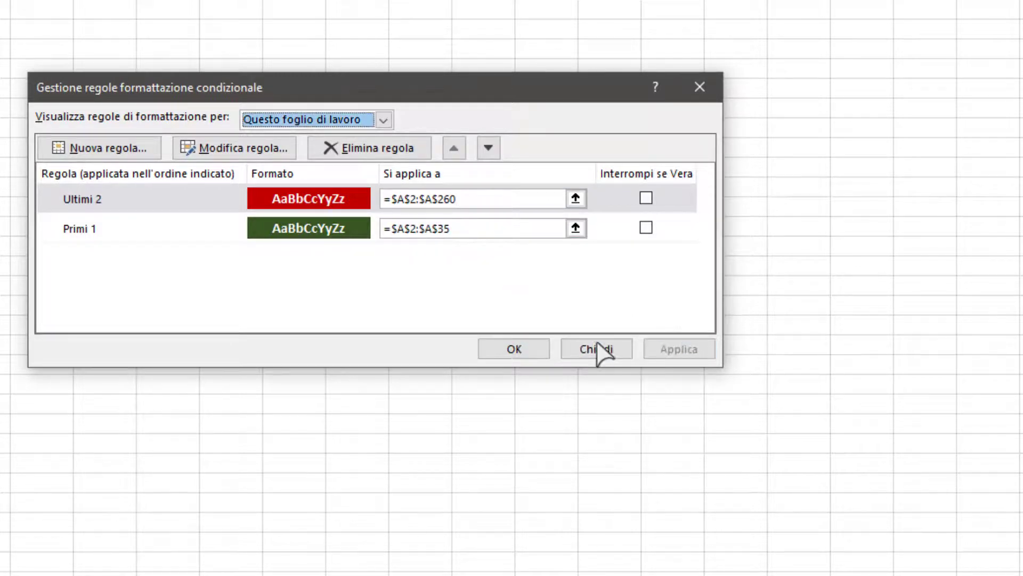
left_click(514, 349)
Step: Scroll up to check that 1 and 14 show red and 1000 shows dark green
scroll(288, 329, "up", 20)
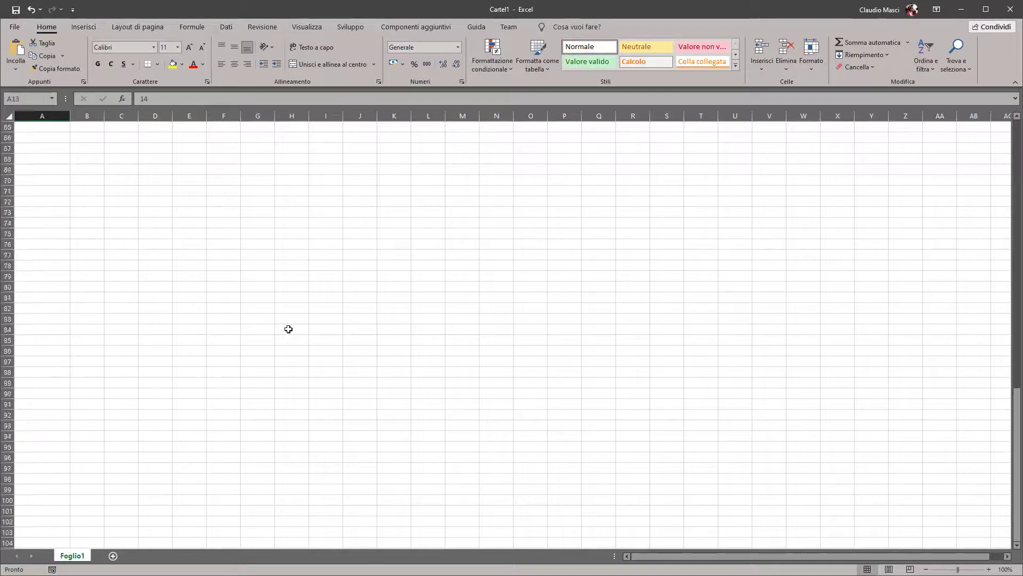
scroll(288, 329, "up", 20)
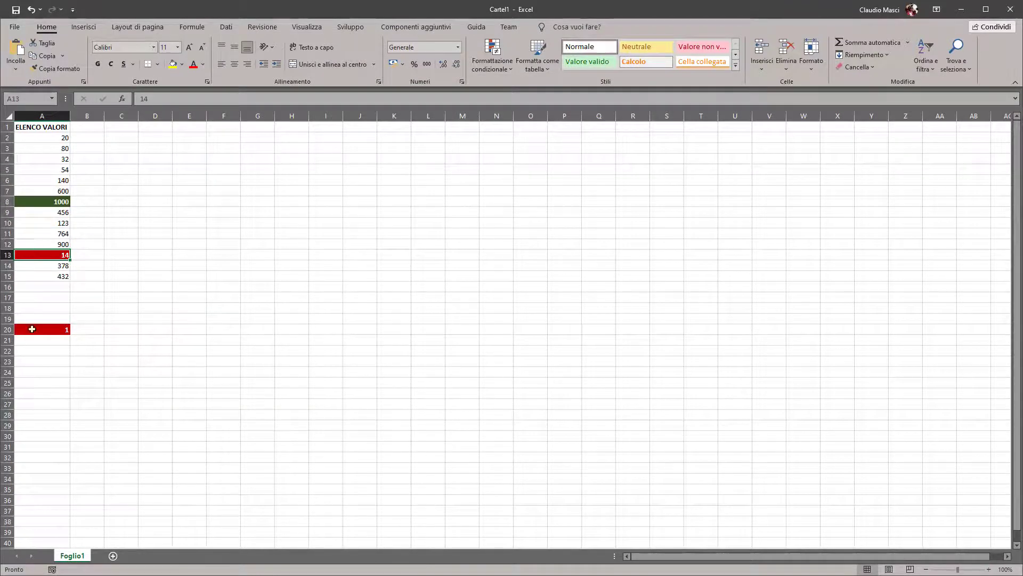